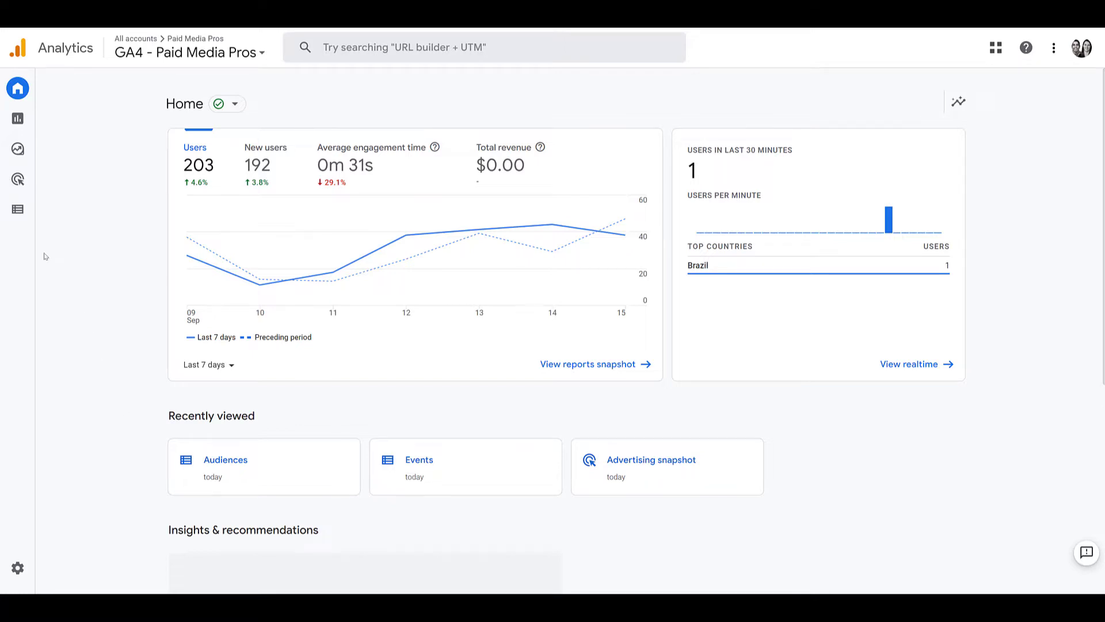
- Go to Configure > Audiences to list the property's four saved audiences, including Purchasers
{"action": "left_click", "coordinate": [30, 214]}
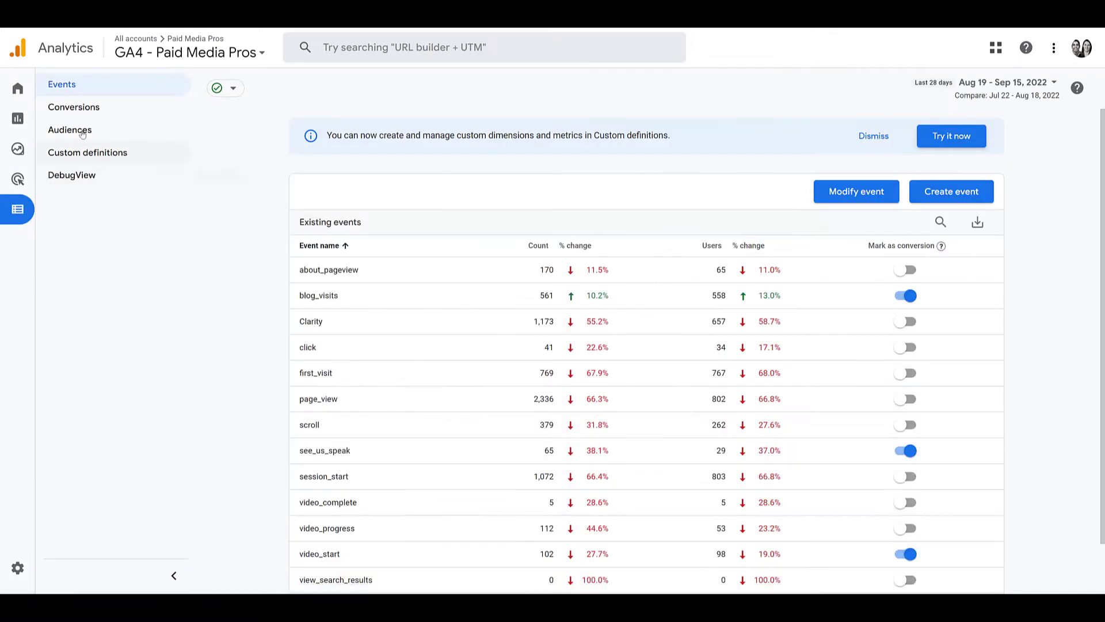
{"action": "left_click", "coordinate": [82, 132]}
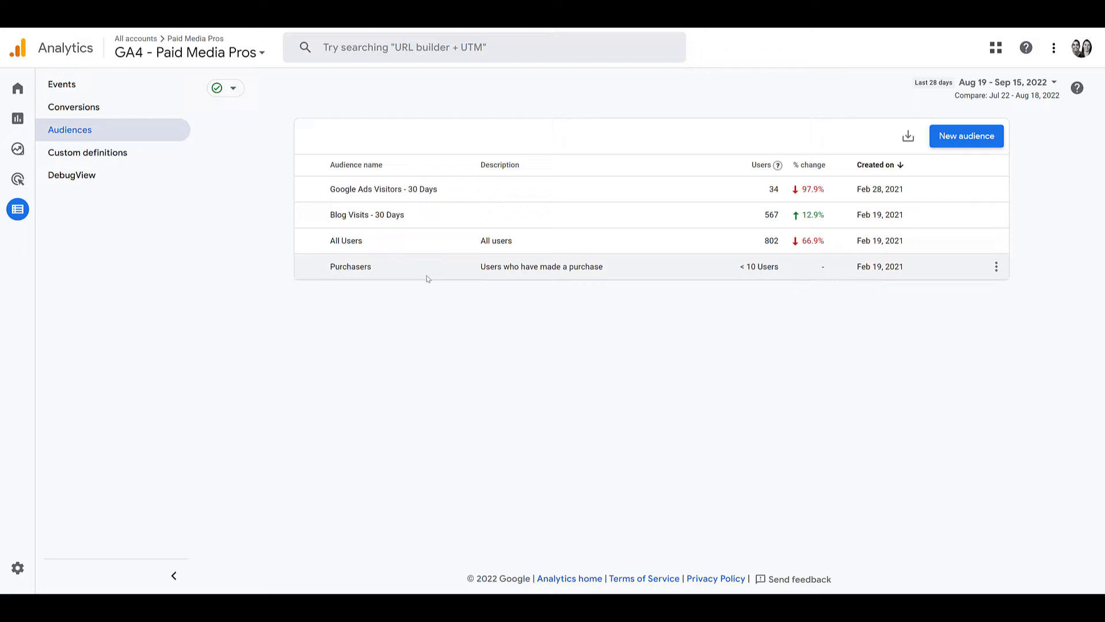
- Begin a new audience to show the custom option and suggestions like Non-purchasers
{"action": "left_click", "coordinate": [954, 139]}
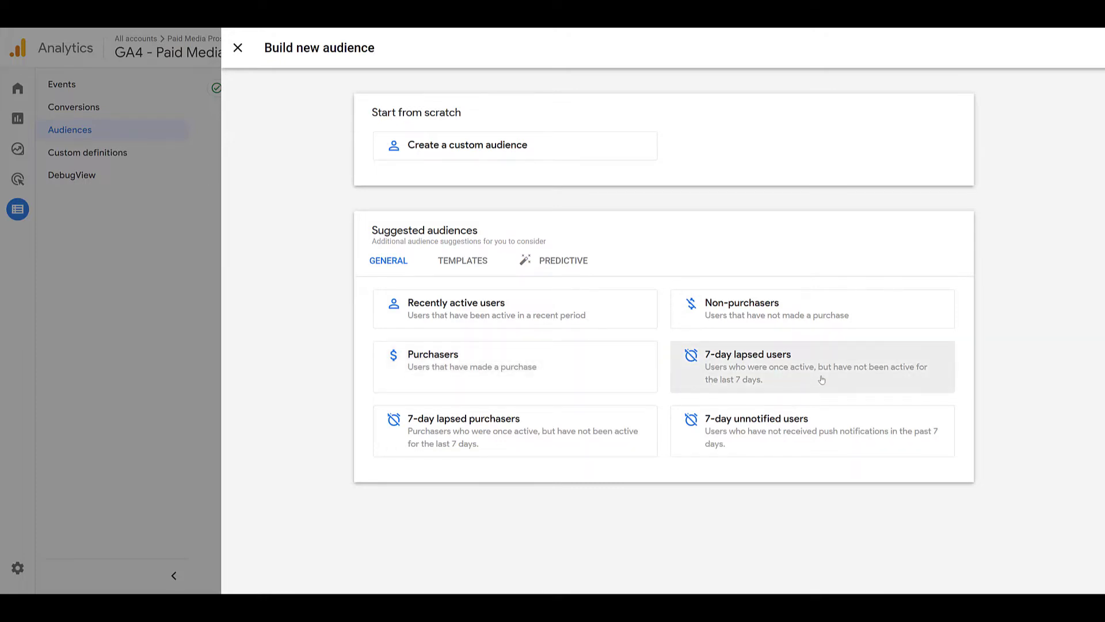
- Preview the Demographics template, then Technology, discard it, and show Templates again
{"action": "left_click", "coordinate": [471, 266]}
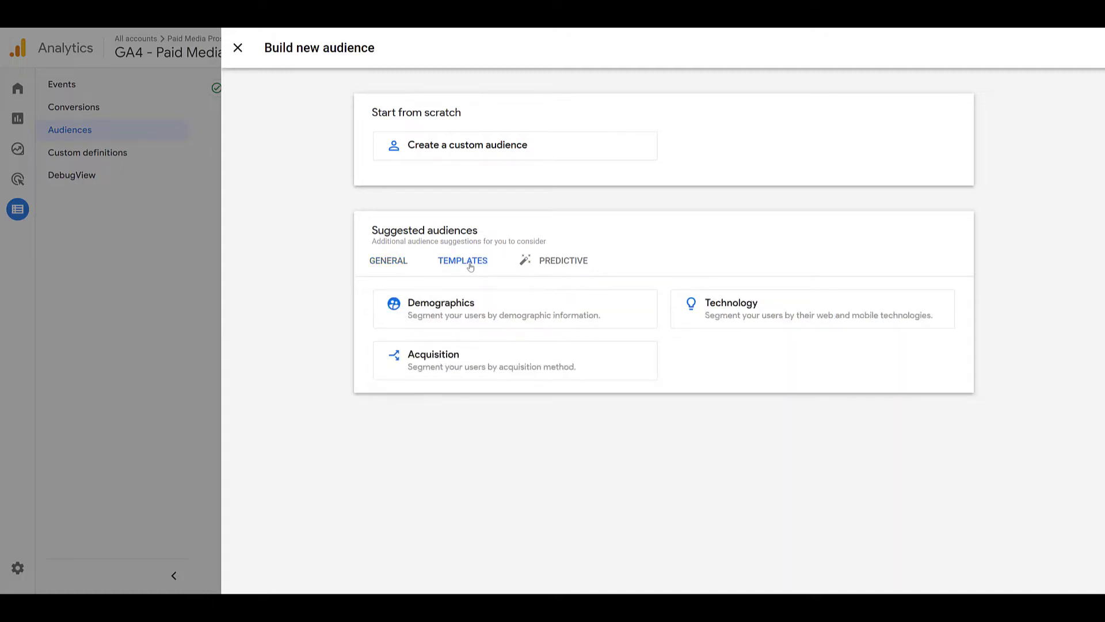
{"action": "left_click", "coordinate": [505, 315]}
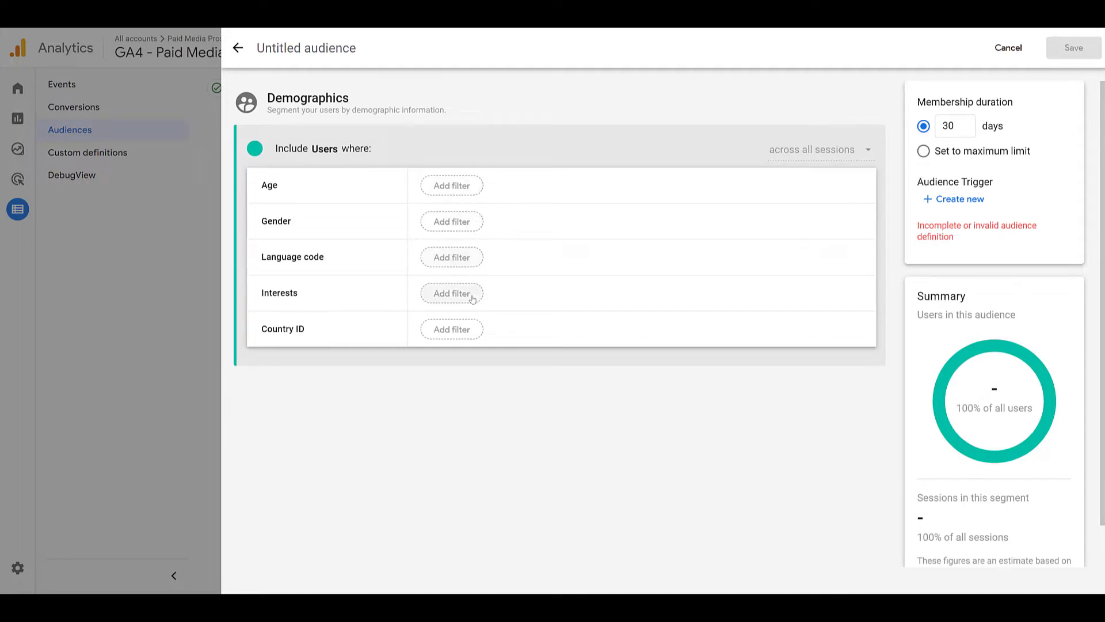
{"action": "left_click", "coordinate": [241, 47]}
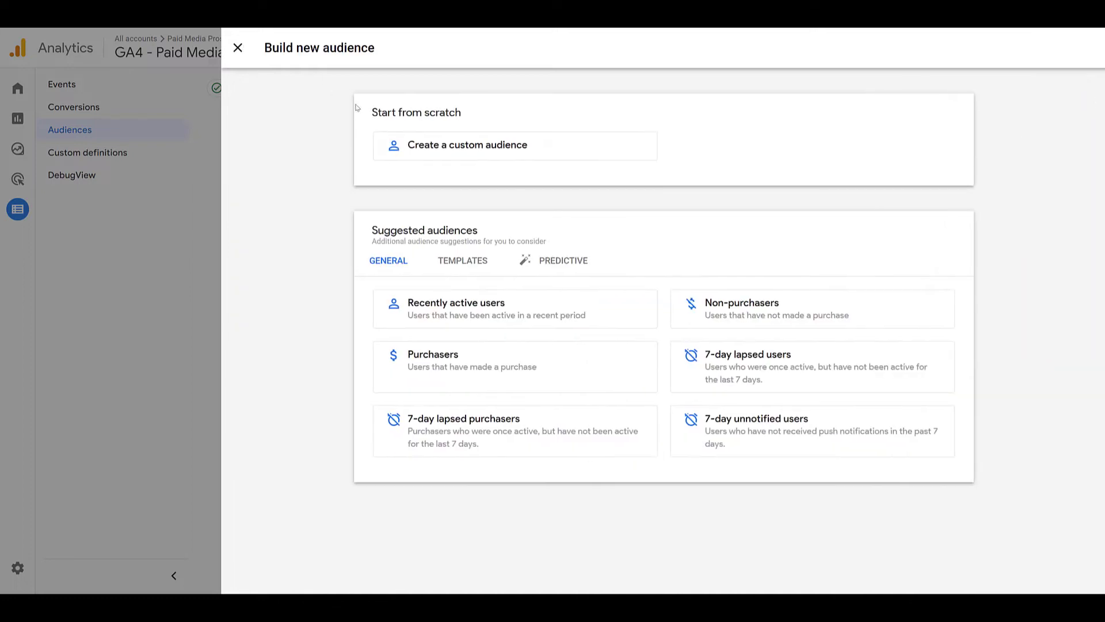
{"action": "left_click", "coordinate": [483, 271]}
{"action": "left_click", "coordinate": [752, 324]}
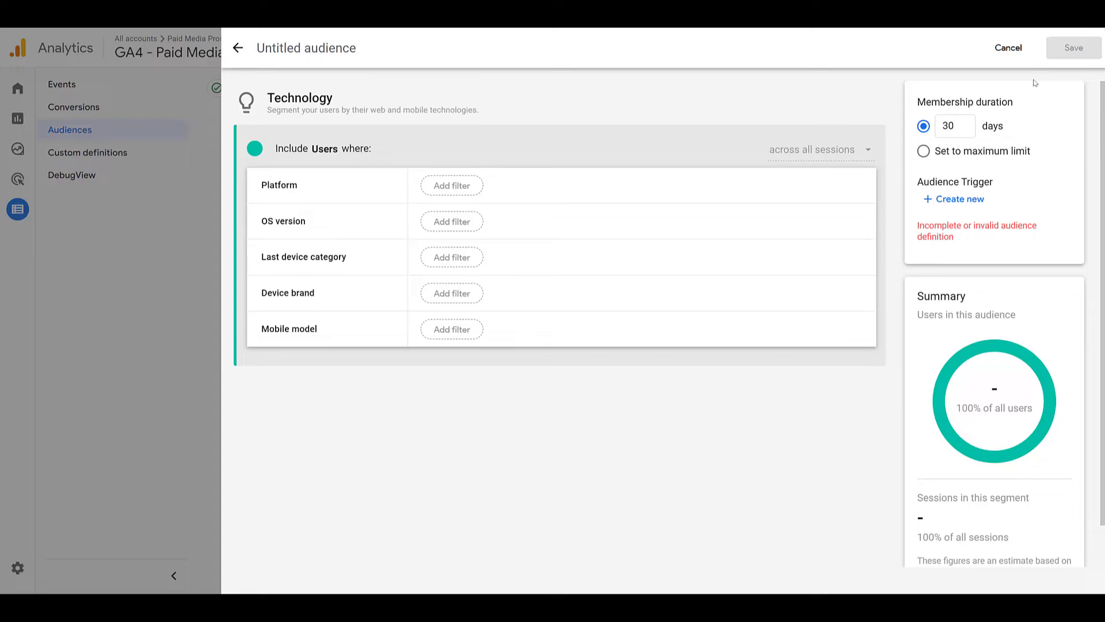
{"action": "left_click", "coordinate": [1009, 48]}
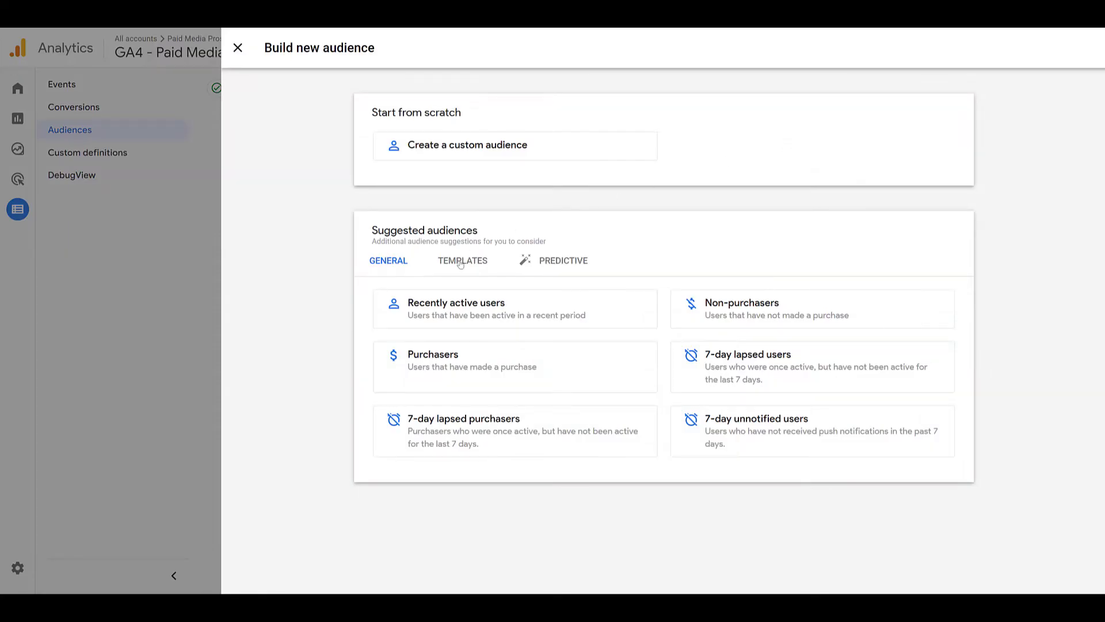
{"action": "left_click", "coordinate": [460, 262]}
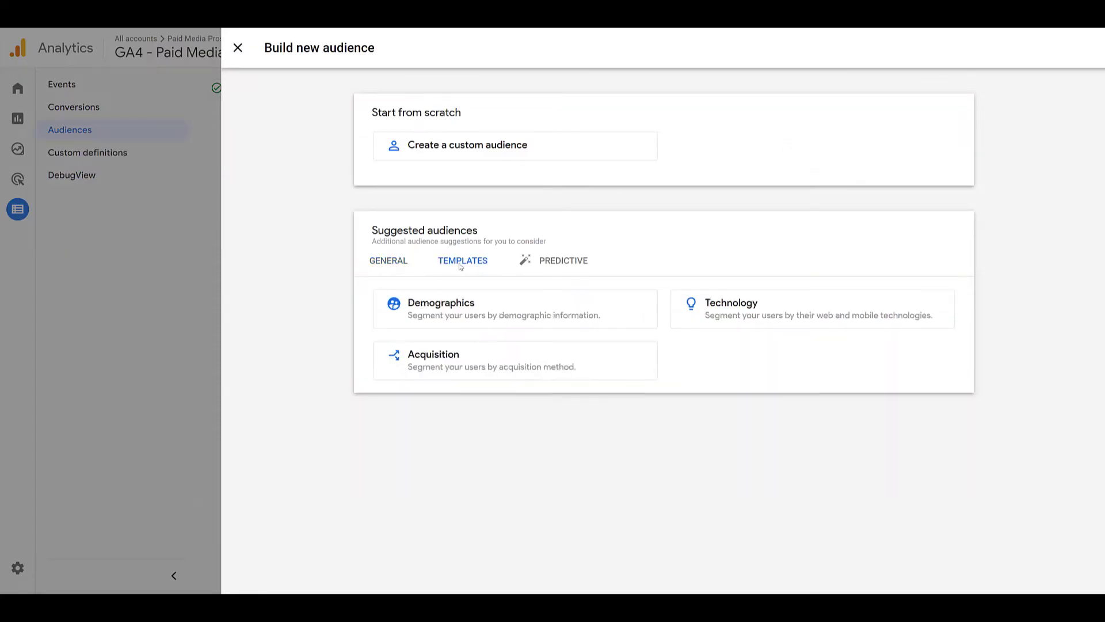
- Start an Acquisition-template audience, then apply and remove a youtube.com first user source filter
{"action": "left_click", "coordinate": [534, 370]}
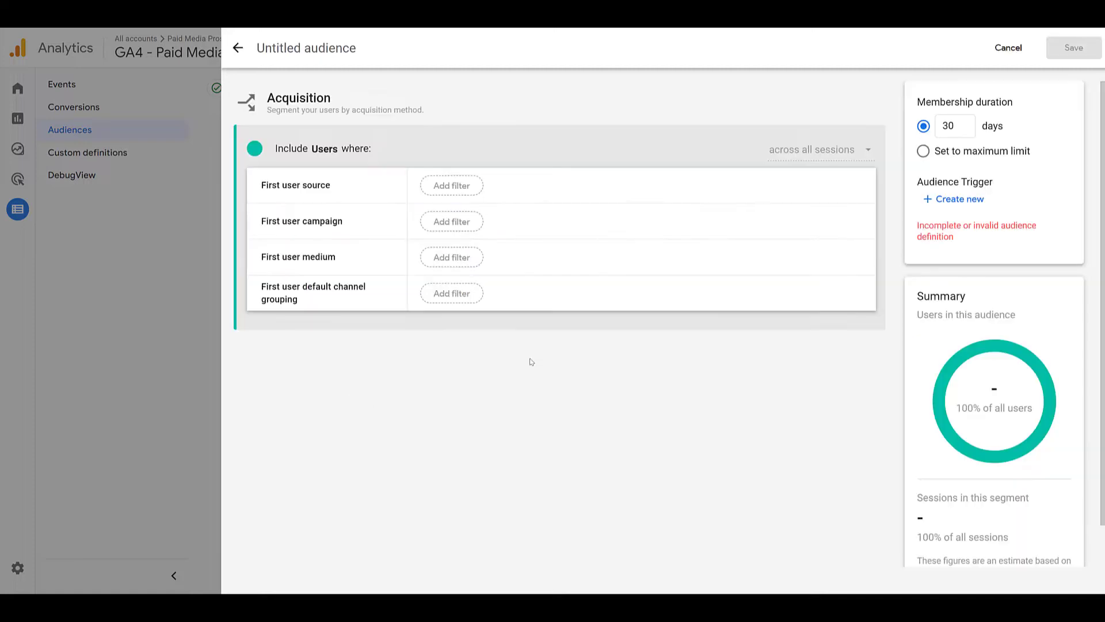
{"action": "left_click", "coordinate": [461, 187]}
{"action": "left_click", "coordinate": [486, 252]}
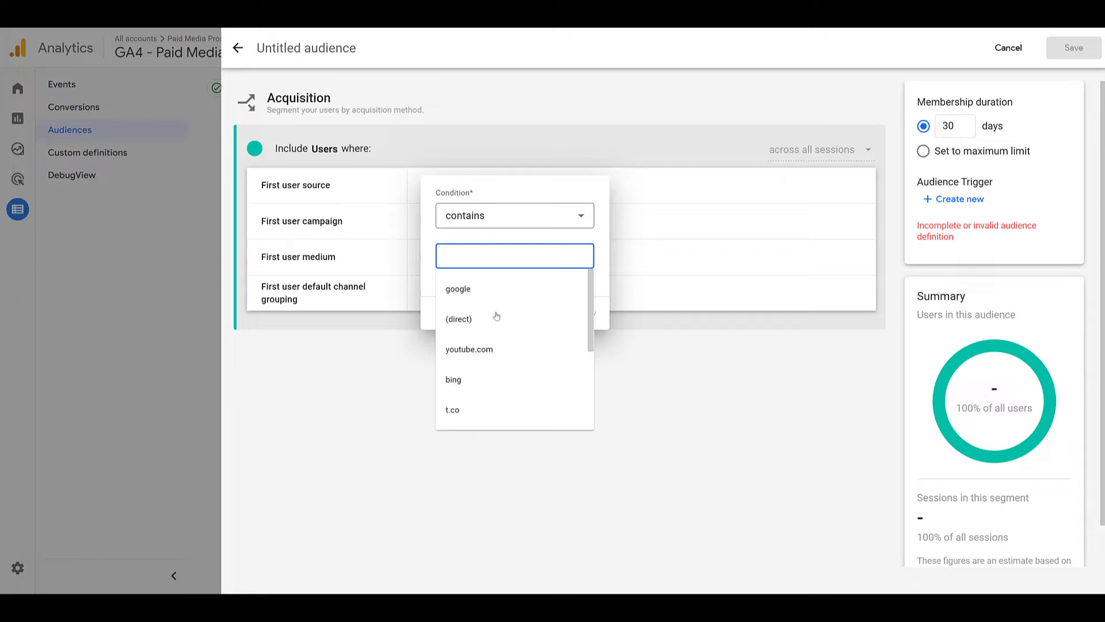
{"action": "left_click", "coordinate": [496, 351]}
{"action": "left_click", "coordinate": [584, 313]}
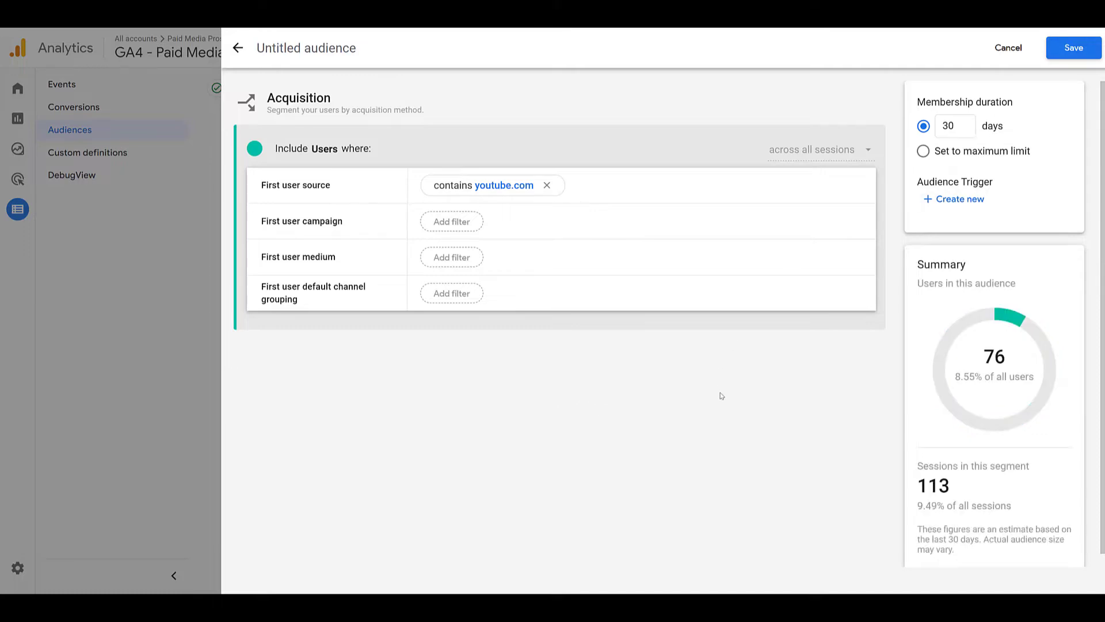
{"action": "left_click", "coordinate": [547, 185]}
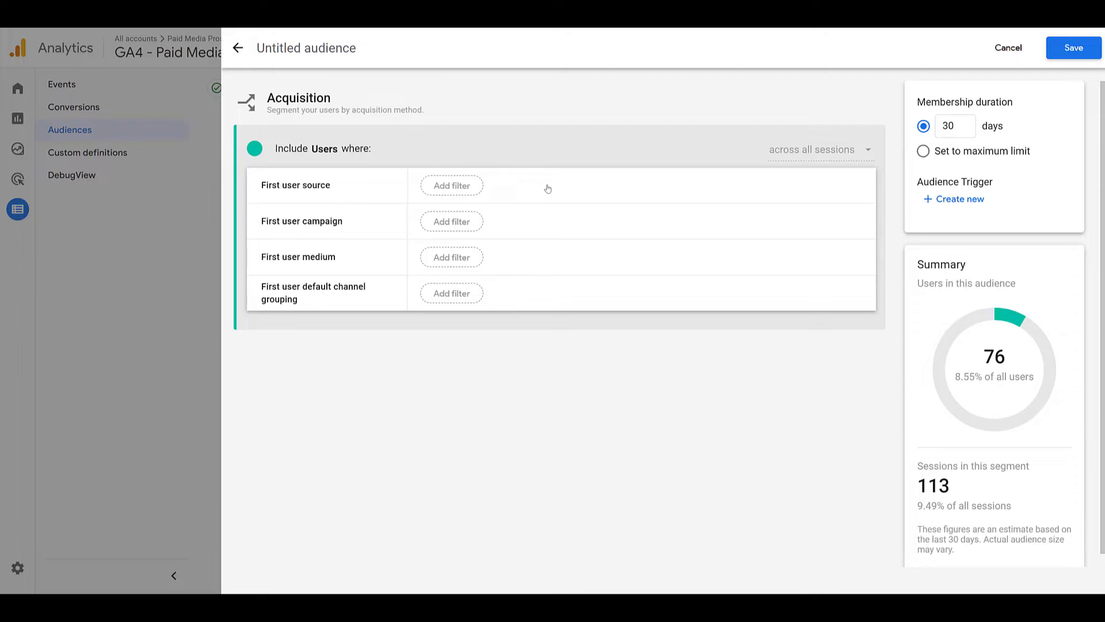
- Apply a linkedin first user source filter and a cpc first user campaign filter
{"action": "left_click", "coordinate": [451, 184]}
{"action": "left_click", "coordinate": [523, 249]}
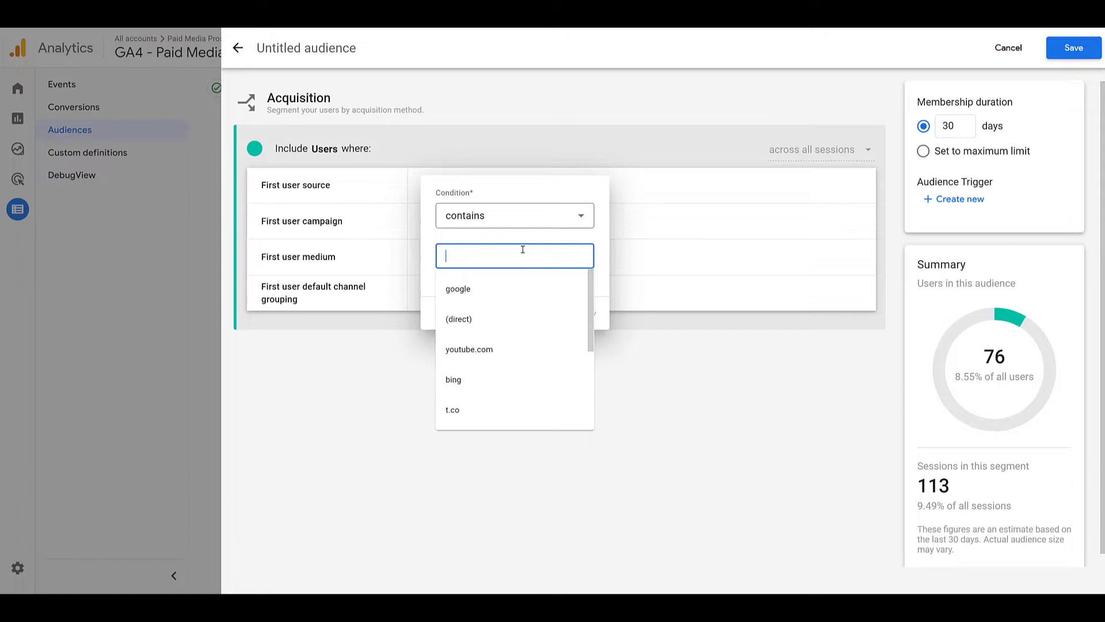
{"action": "type", "text": "linkedin"}
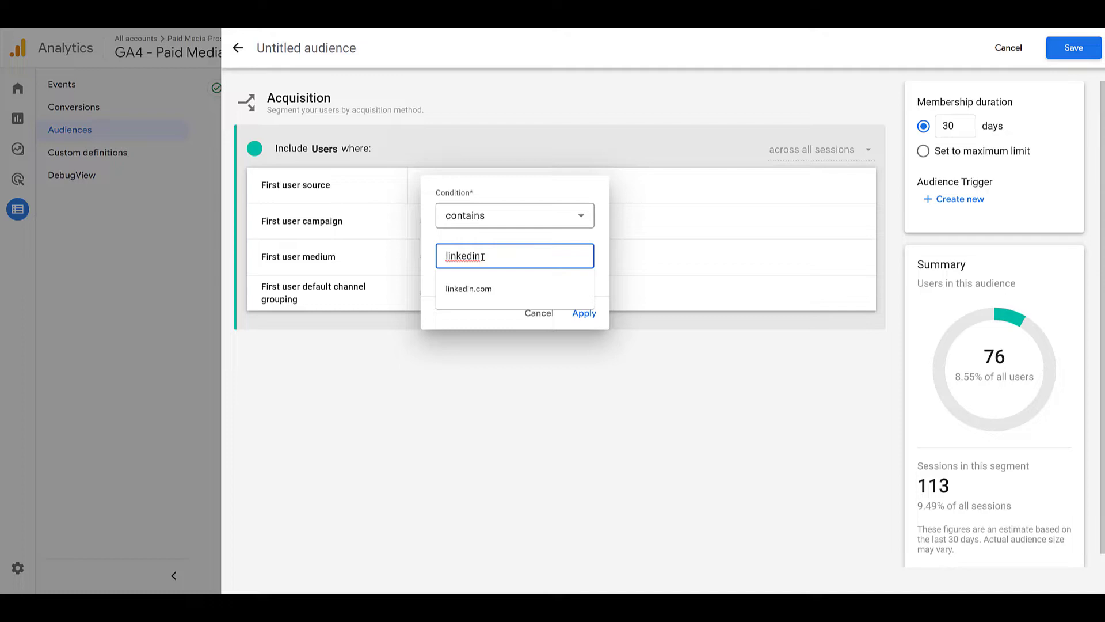
{"action": "left_click", "coordinate": [584, 314]}
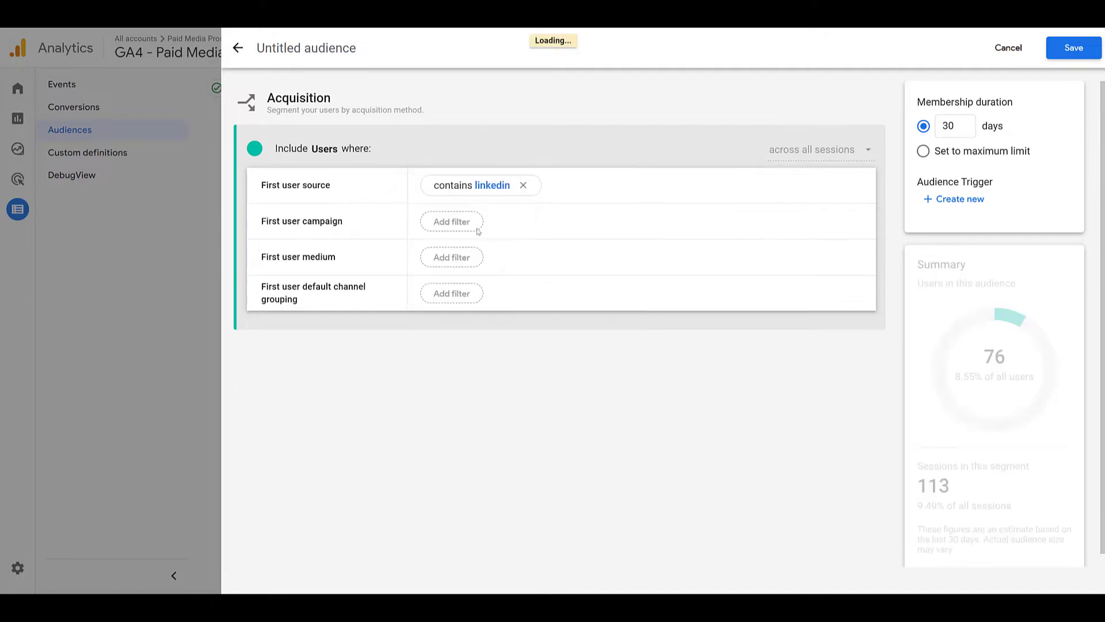
{"action": "left_click", "coordinate": [476, 229]}
{"action": "type", "text": "cpc"}
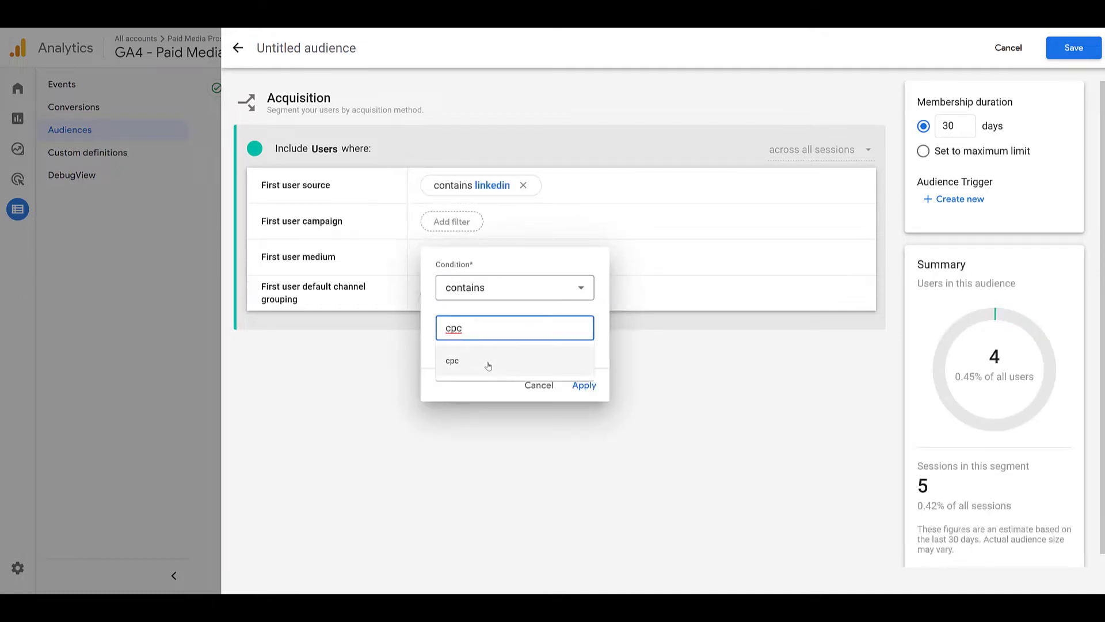
{"action": "left_click", "coordinate": [488, 363]}
{"action": "left_click", "coordinate": [585, 385]}
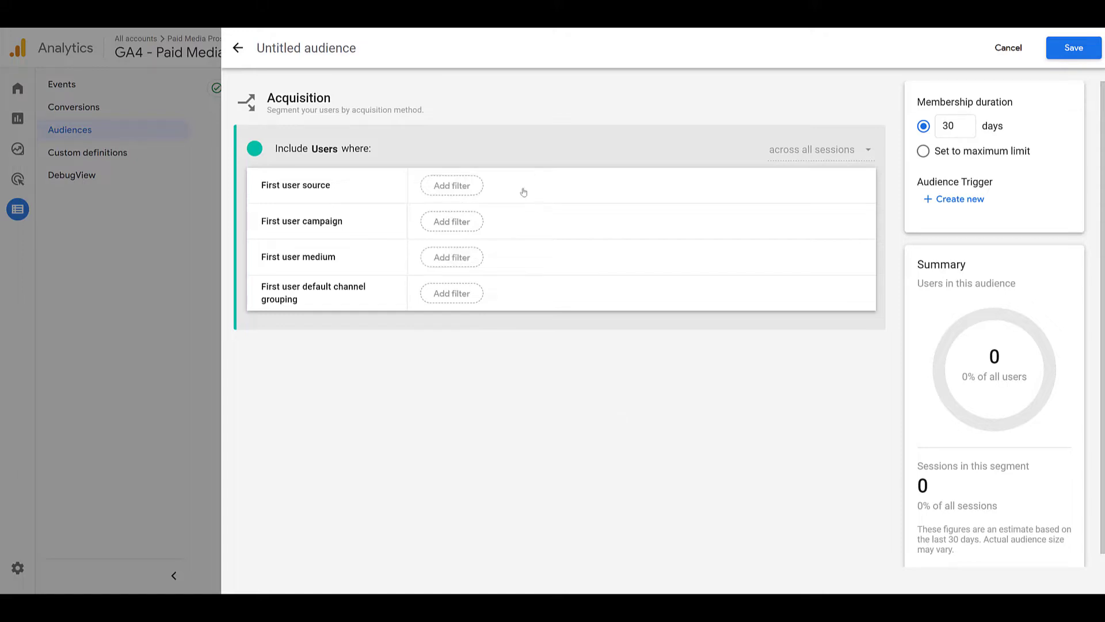
- Dismiss the campaign filter popup unused and leave the Acquisition draft for the starting options
{"action": "left_click", "coordinate": [464, 228]}
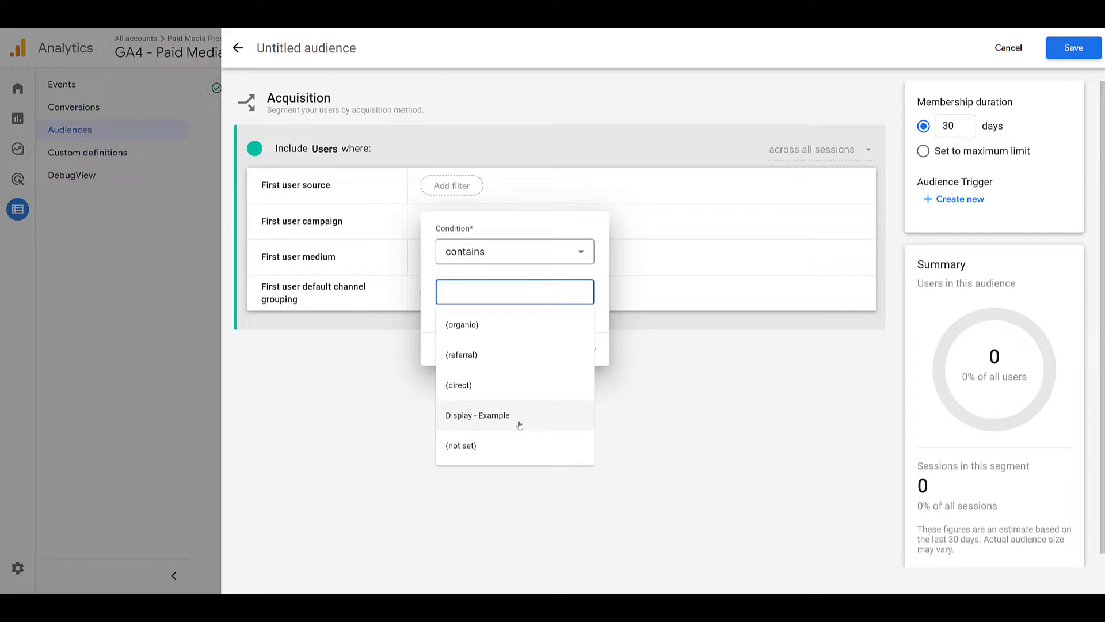
{"action": "left_click", "coordinate": [653, 425]}
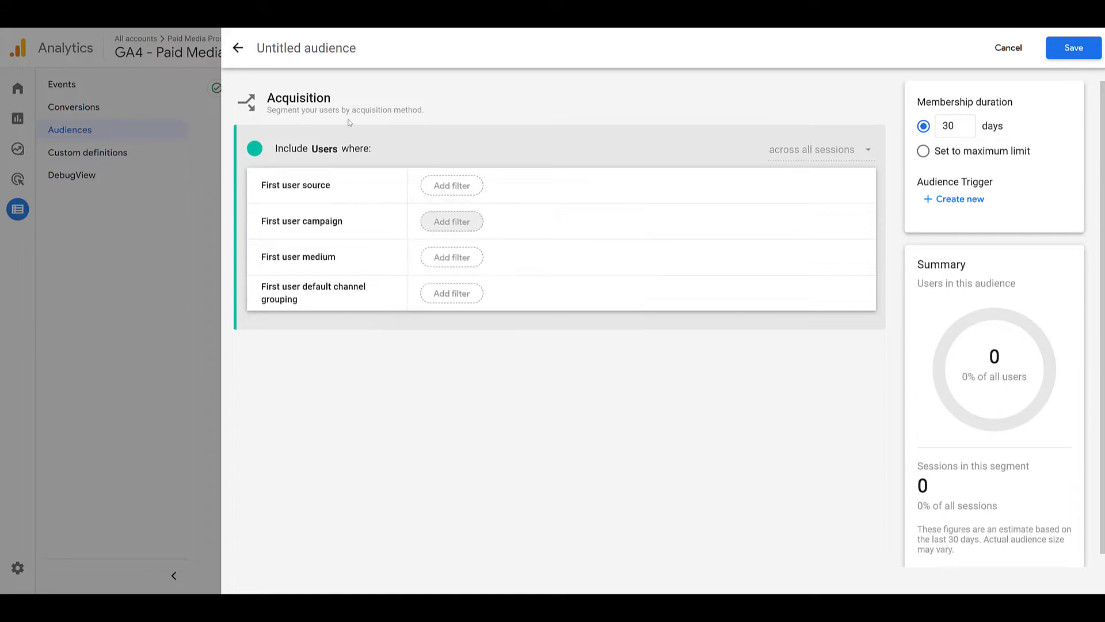
{"action": "left_click", "coordinate": [240, 53]}
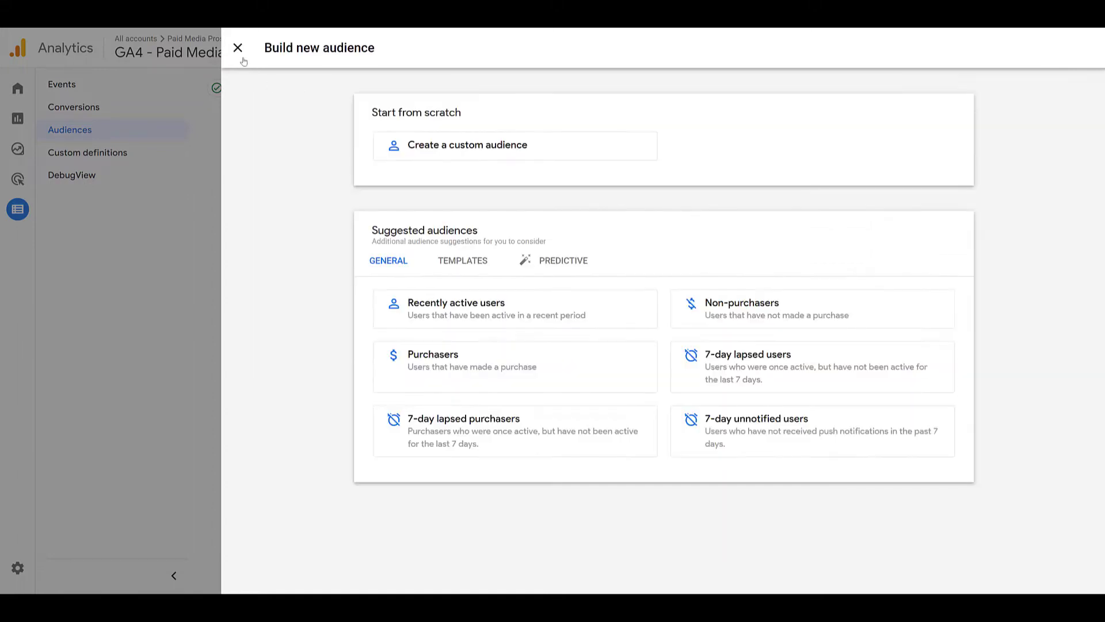
- Create a custom audience with a video_start event condition, estimating 105 users and 151 sessions
{"action": "left_click", "coordinate": [448, 151]}
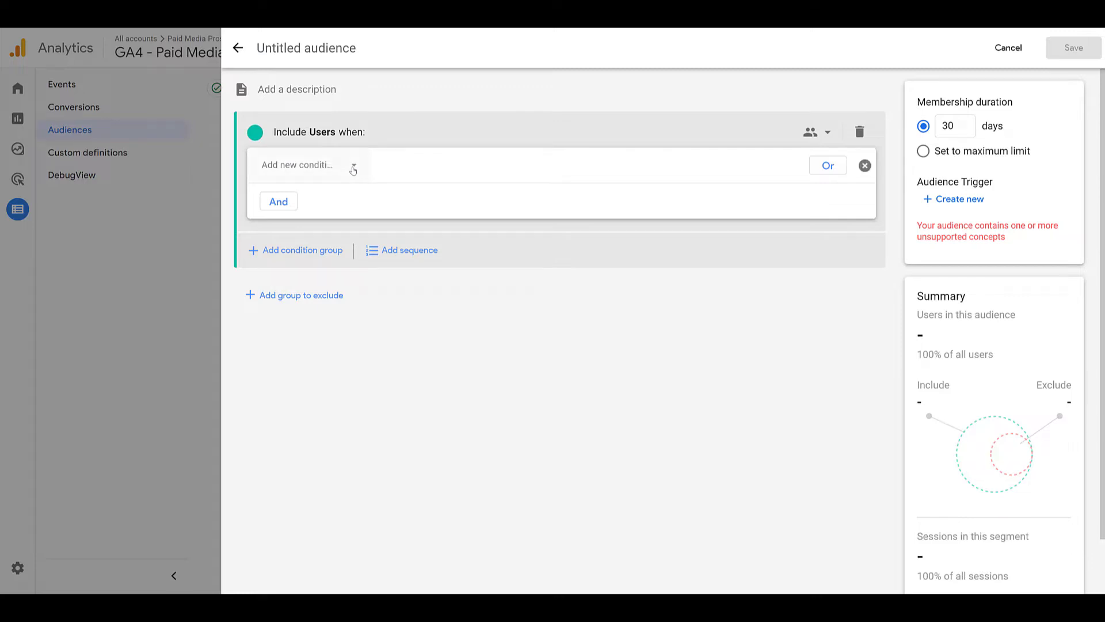
{"action": "left_click", "coordinate": [353, 168]}
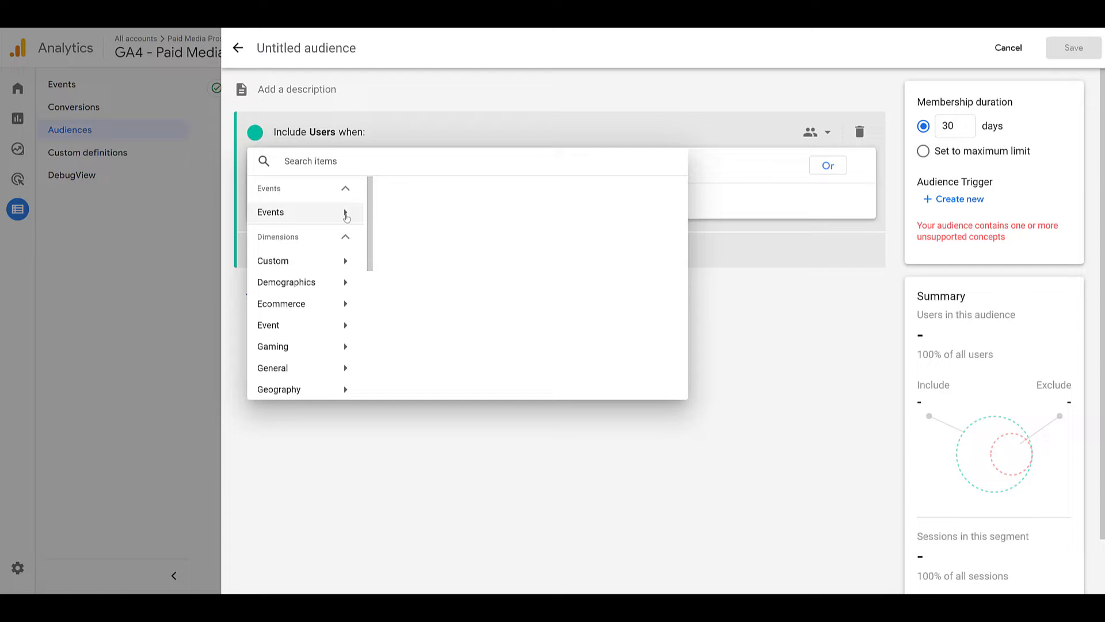
{"action": "left_click", "coordinate": [346, 217]}
{"action": "scroll", "coordinate": [469, 240], "scroll_direction": "down", "scroll_amount": 2}
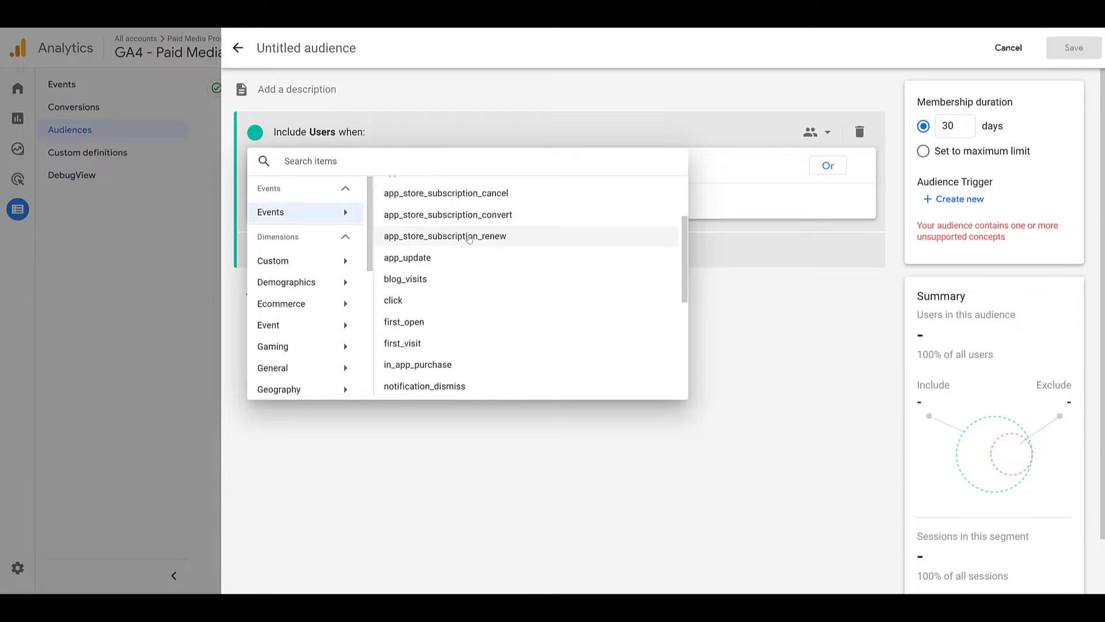
{"action": "scroll", "coordinate": [470, 239], "scroll_direction": "down", "scroll_amount": 3}
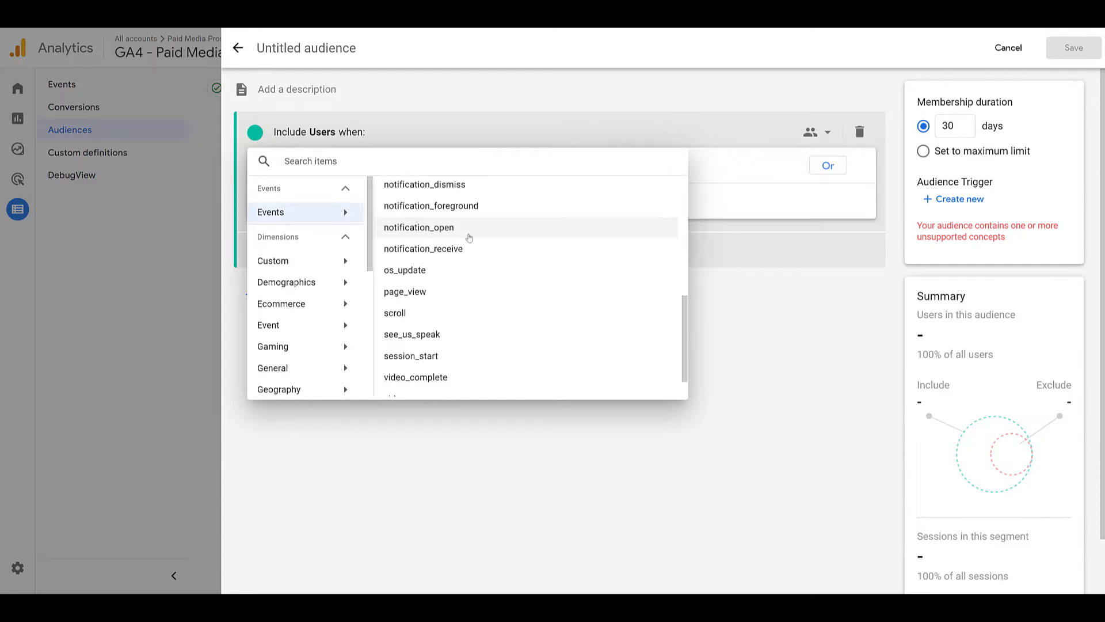
{"action": "scroll", "coordinate": [469, 238], "scroll_direction": "down", "scroll_amount": 1}
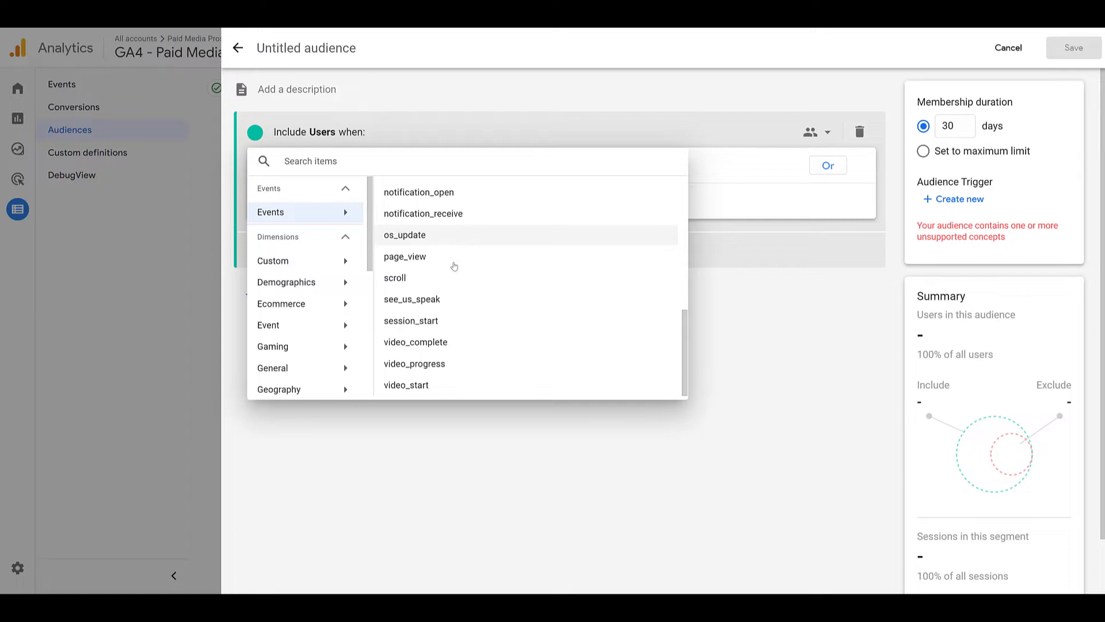
{"action": "left_click", "coordinate": [467, 392]}
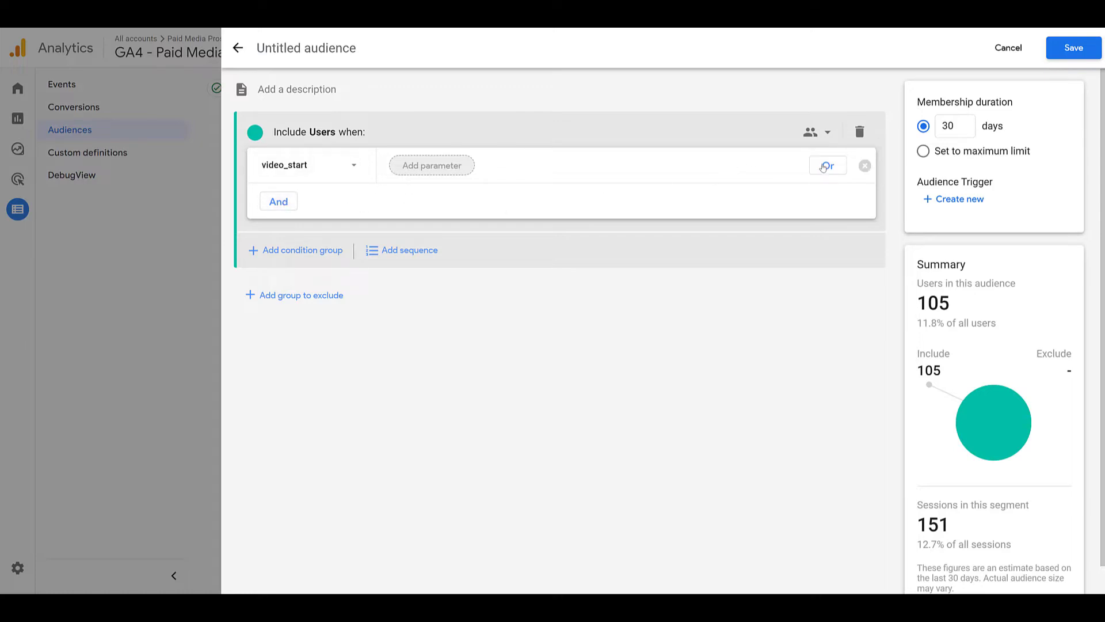
- Add an OR condition and browse dimension categories from Demographics through Page / screen
{"action": "left_click", "coordinate": [823, 167]}
{"action": "left_click", "coordinate": [353, 205]}
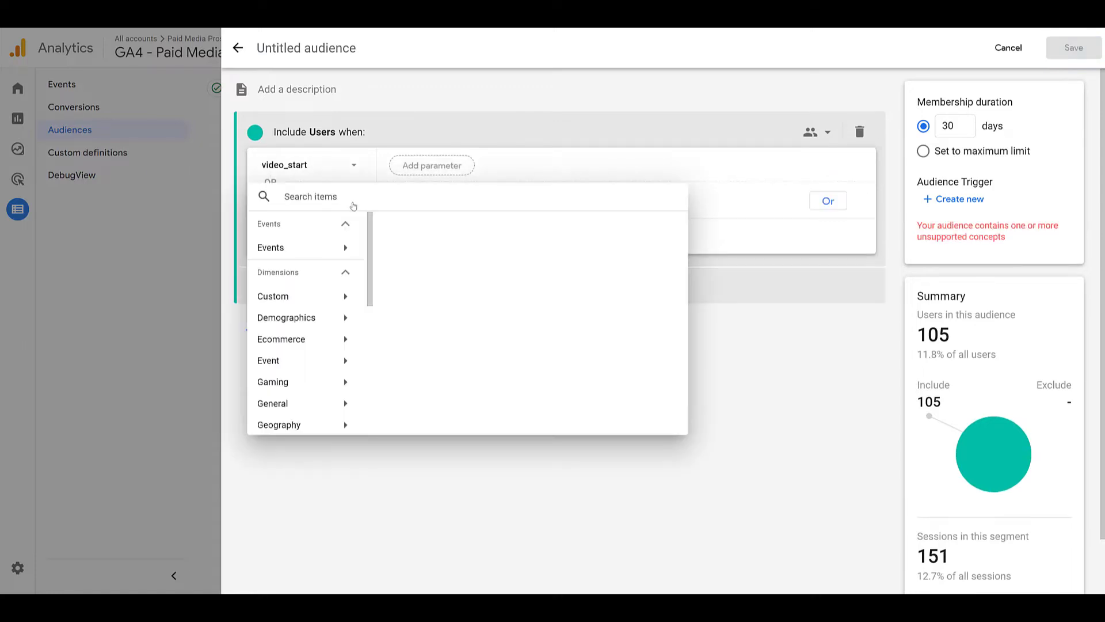
{"action": "left_click", "coordinate": [288, 318]}
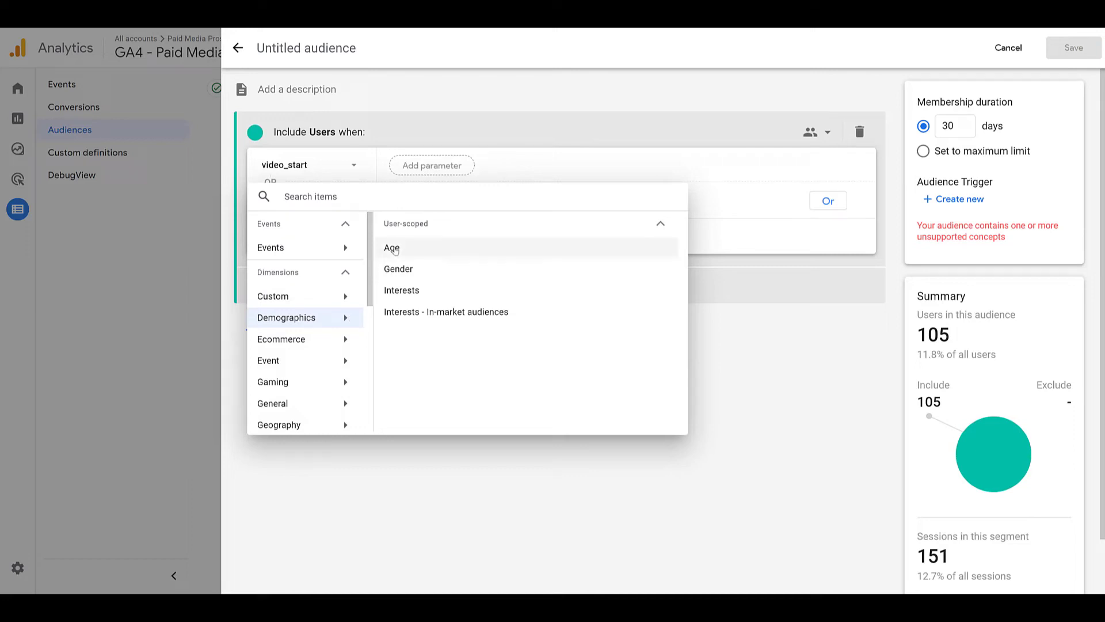
{"action": "key", "text": "Down"}
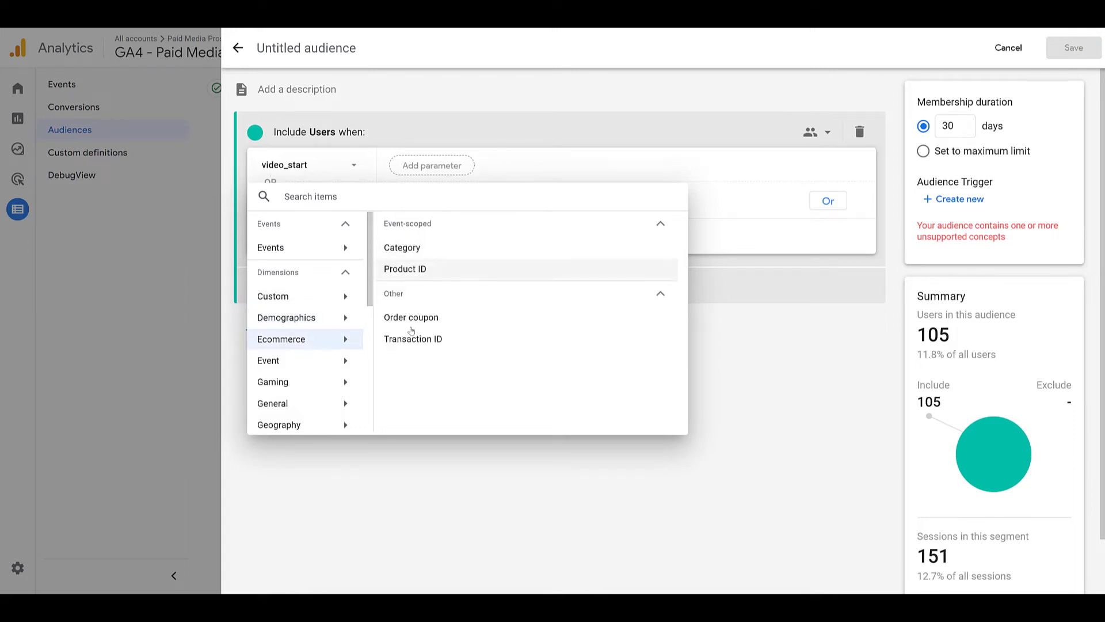
{"action": "left_click", "coordinate": [347, 363]}
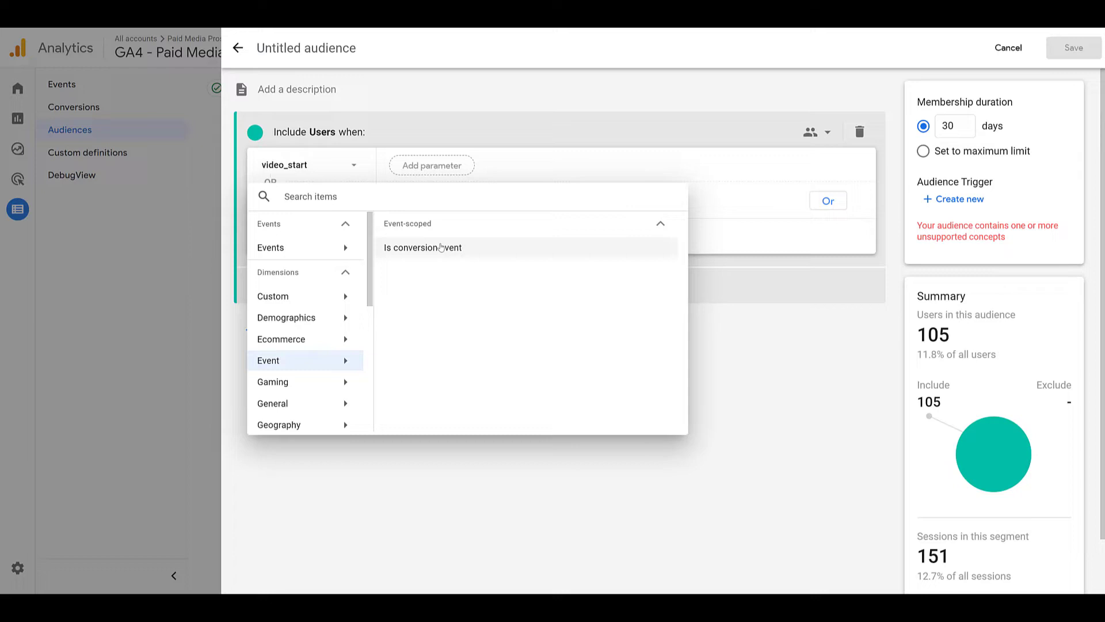
{"action": "scroll", "coordinate": [352, 367], "scroll_direction": "down", "scroll_amount": 1}
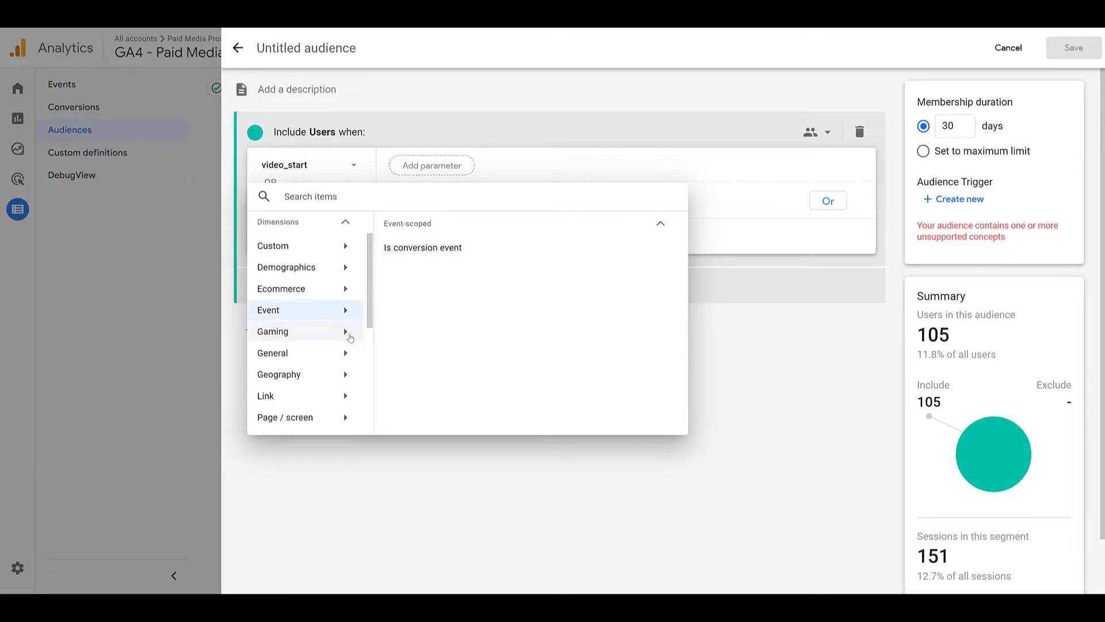
{"action": "left_click", "coordinate": [346, 358]}
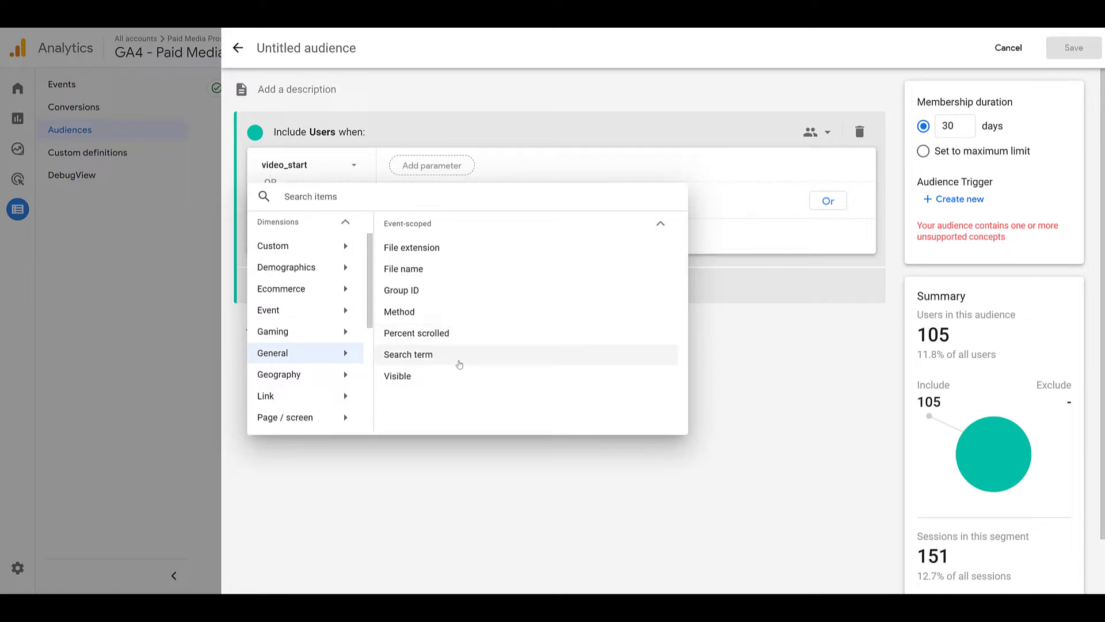
{"action": "left_click", "coordinate": [346, 375]}
{"action": "scroll", "coordinate": [329, 366], "scroll_direction": "down", "scroll_amount": 1}
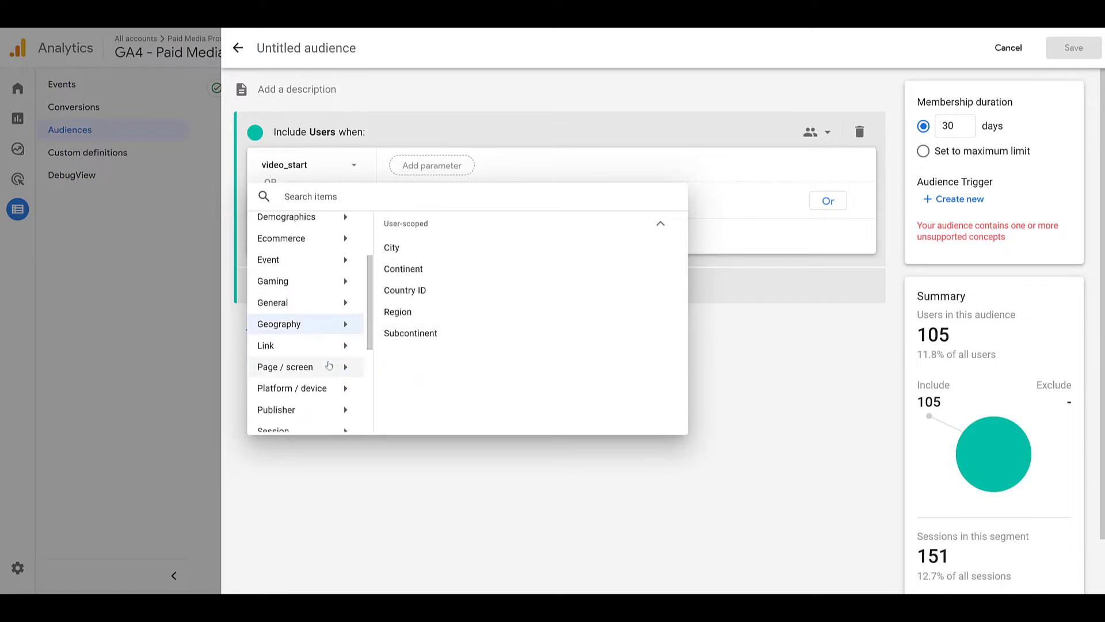
{"action": "left_click", "coordinate": [341, 346]}
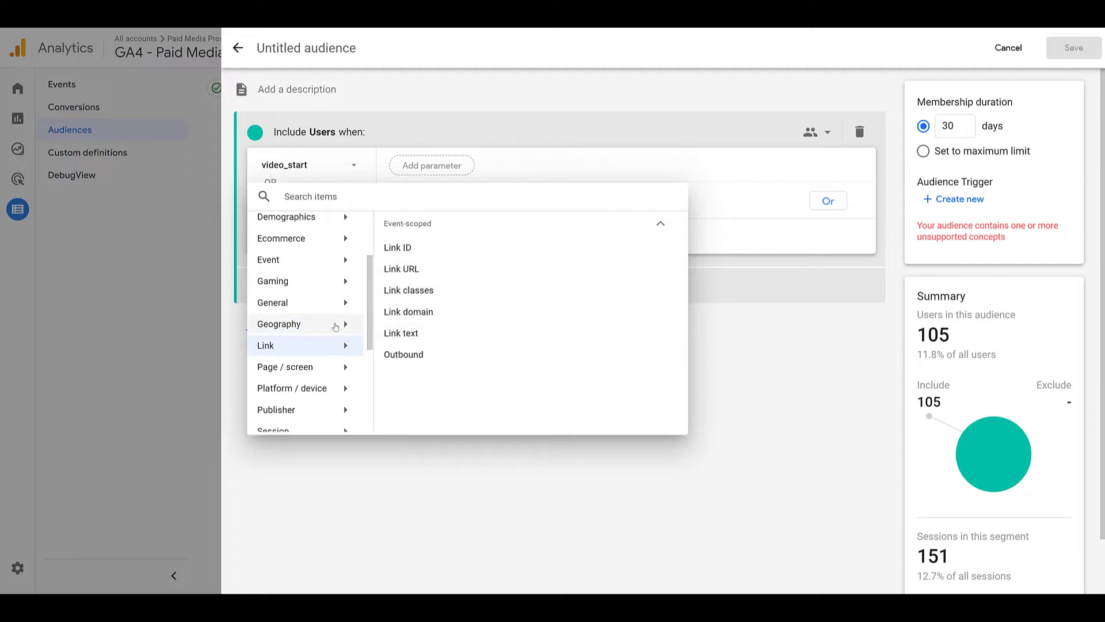
{"action": "scroll", "coordinate": [338, 322], "scroll_direction": "down", "scroll_amount": 2}
{"action": "left_click", "coordinate": [322, 266]}
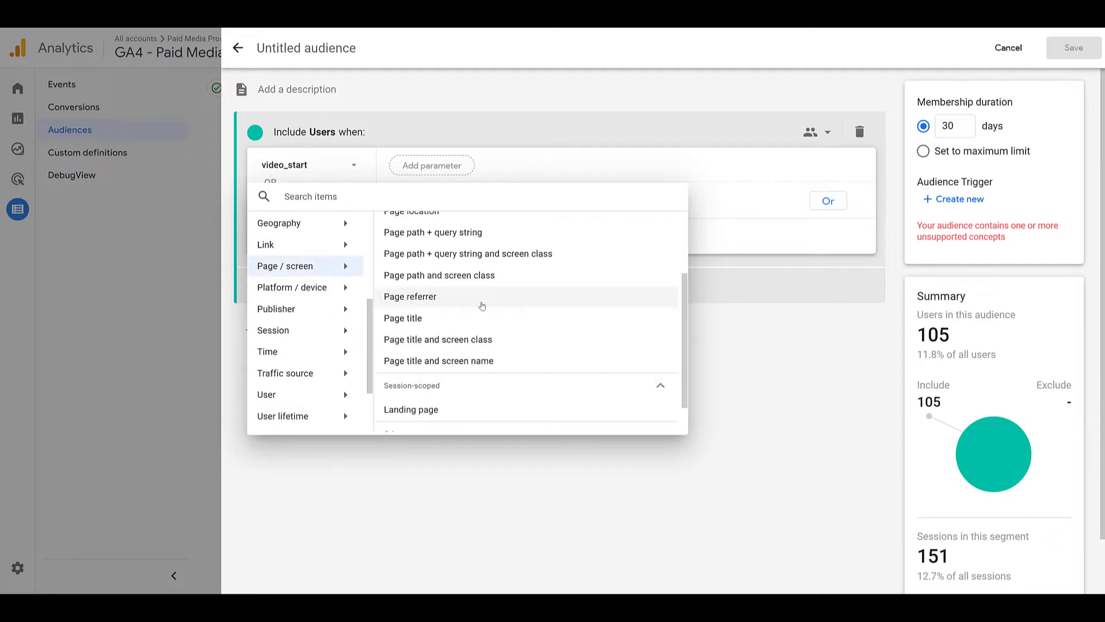
{"action": "scroll", "coordinate": [473, 324], "scroll_direction": "up", "scroll_amount": 1}
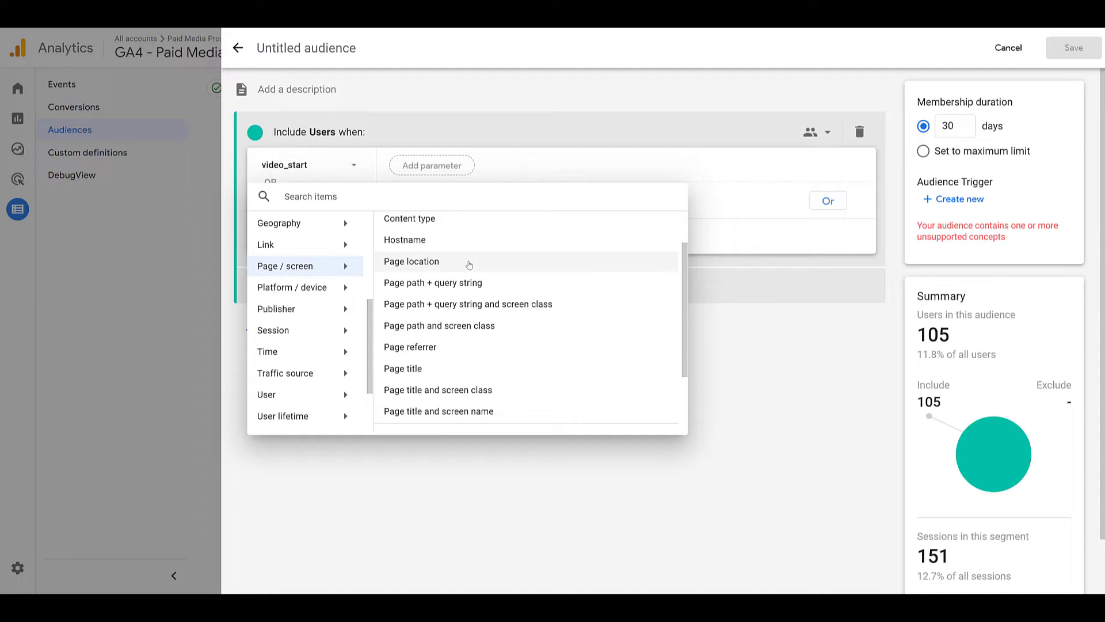
- Browse the remaining categories, then pick Page / screen > Page title for the OR condition
{"action": "left_click", "coordinate": [323, 292]}
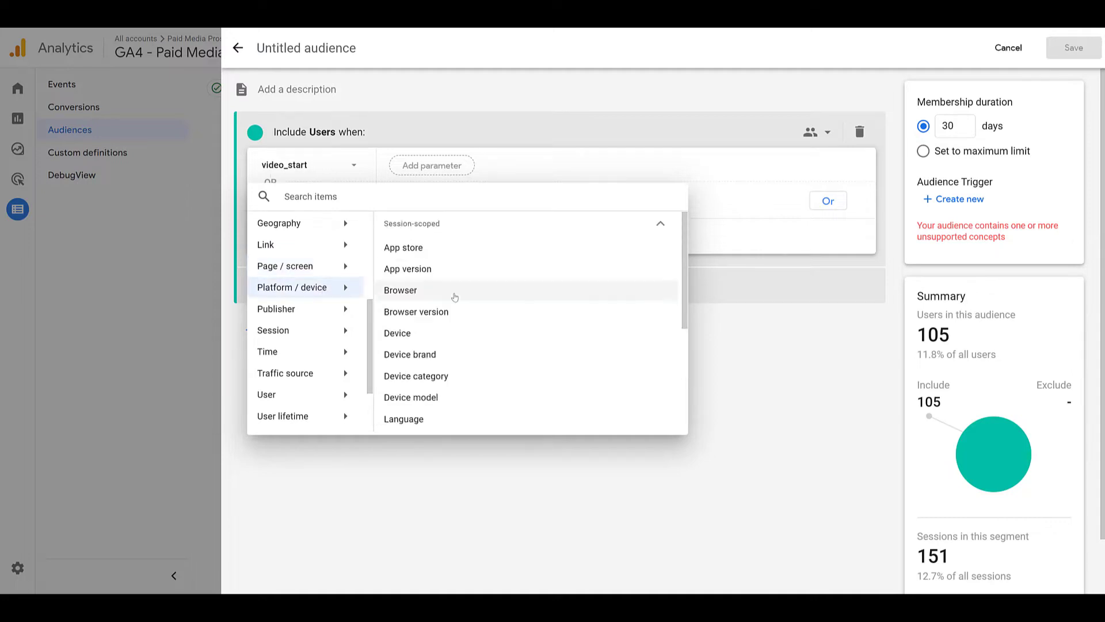
{"action": "scroll", "coordinate": [455, 297], "scroll_direction": "down", "scroll_amount": 3}
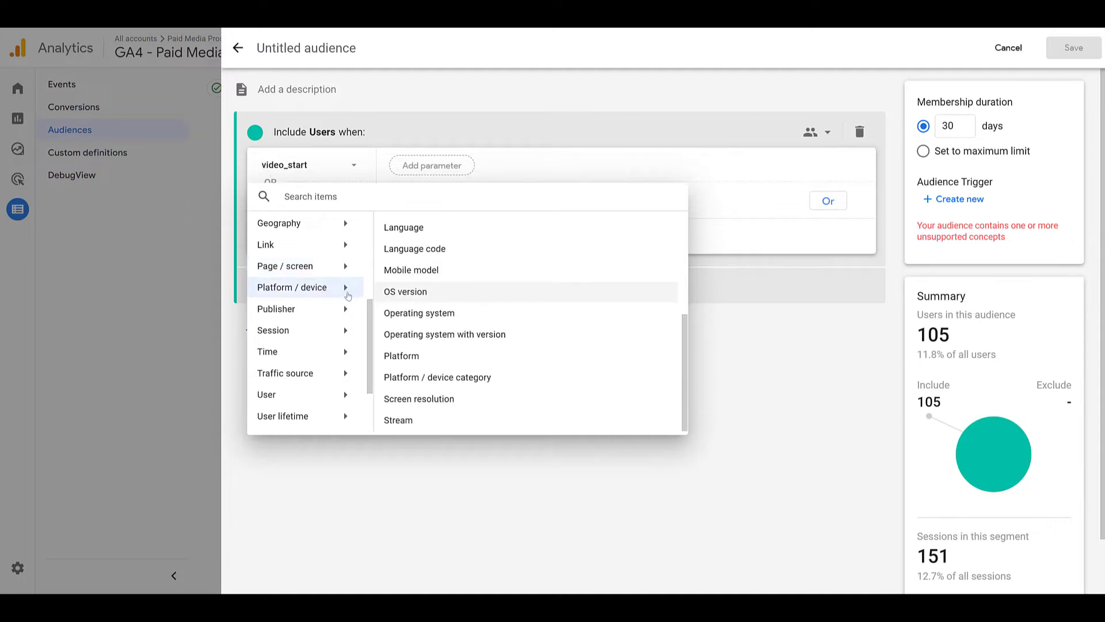
{"action": "left_click", "coordinate": [313, 309]}
{"action": "left_click", "coordinate": [315, 339]}
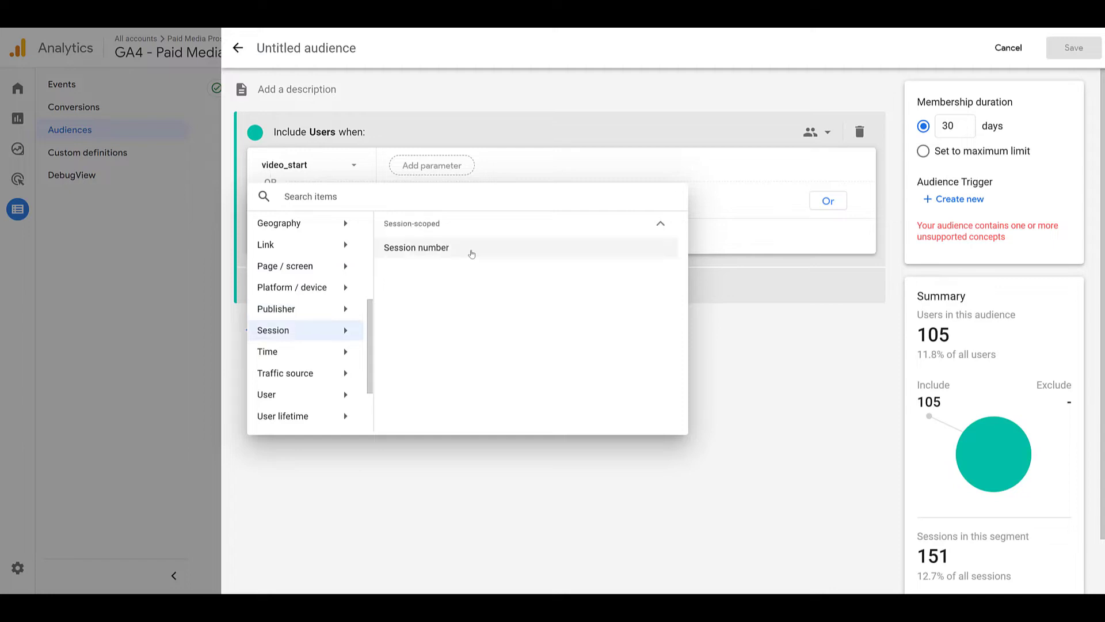
{"action": "left_click", "coordinate": [299, 351]}
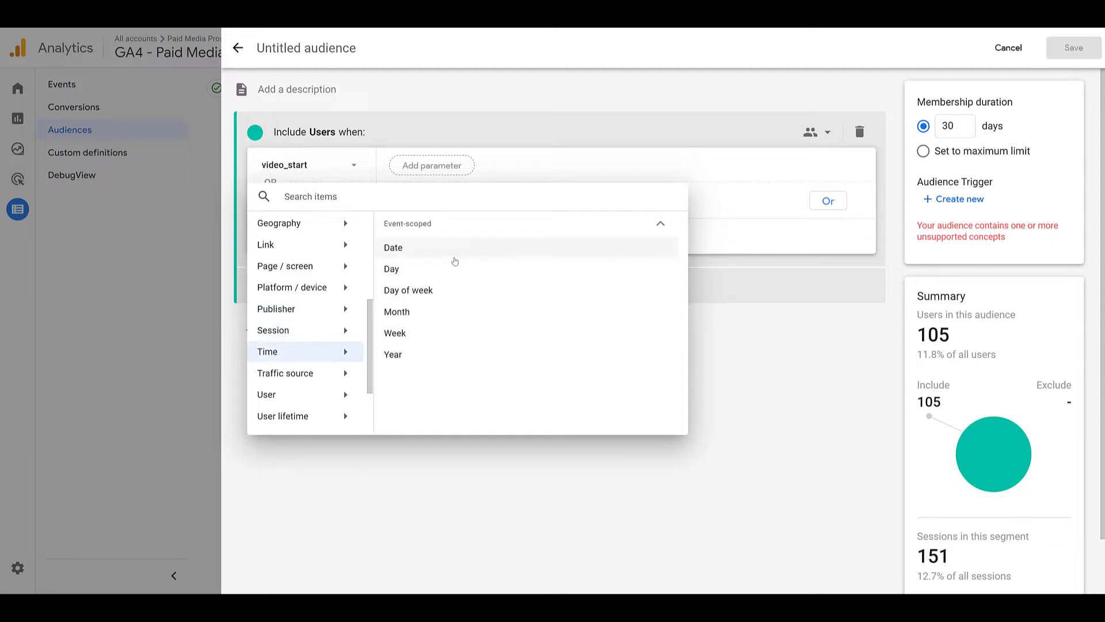
{"action": "left_click", "coordinate": [294, 373]}
{"action": "scroll", "coordinate": [515, 298], "scroll_direction": "down", "scroll_amount": 3}
{"action": "scroll", "coordinate": [515, 298], "scroll_direction": "down", "scroll_amount": 1}
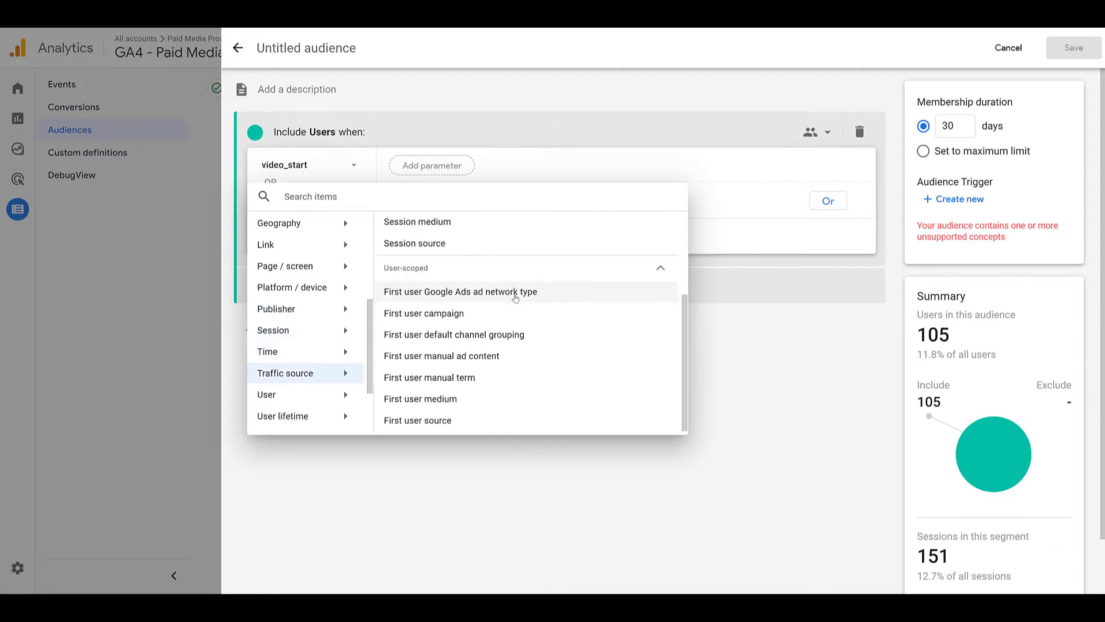
{"action": "left_click", "coordinate": [313, 397]}
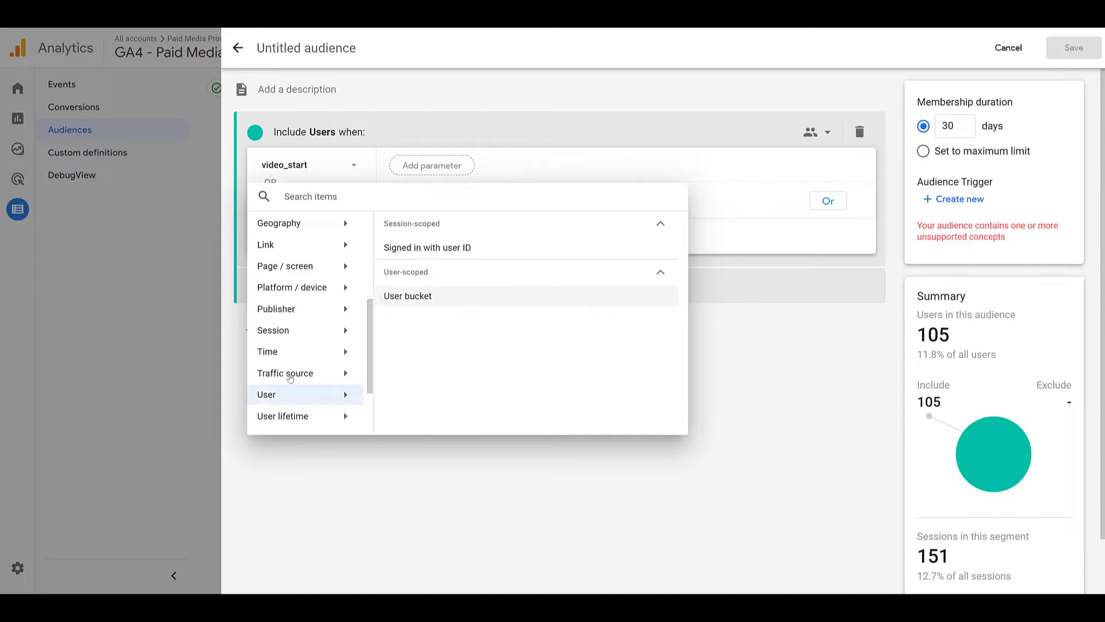
{"action": "scroll", "coordinate": [306, 398], "scroll_direction": "down", "scroll_amount": 3}
{"action": "left_click", "coordinate": [288, 350]}
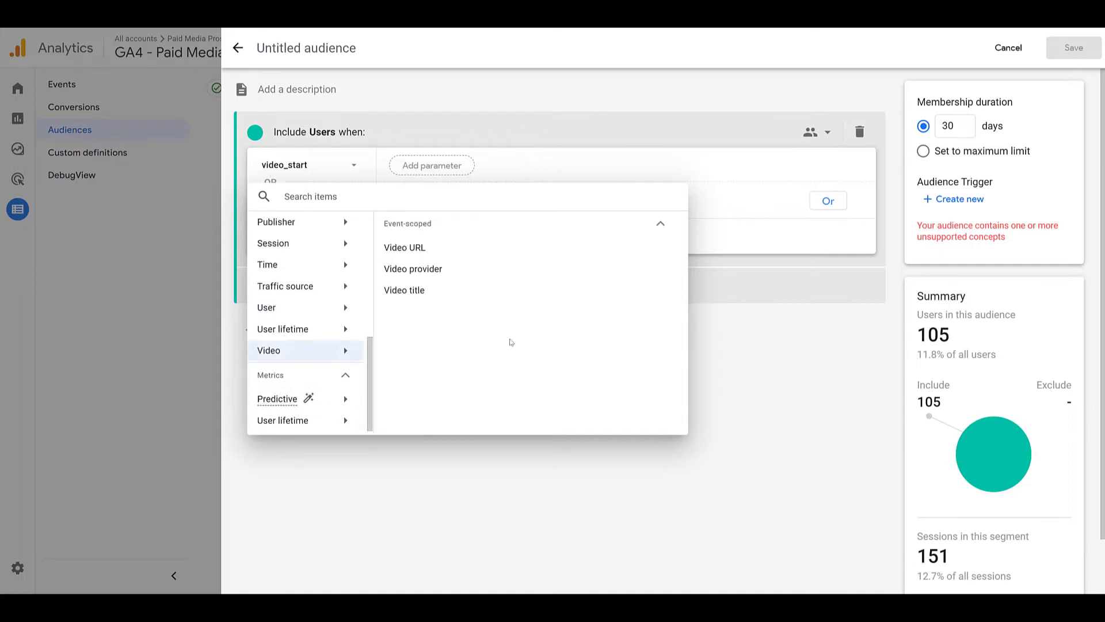
{"action": "scroll", "coordinate": [321, 344], "scroll_direction": "up", "scroll_amount": 3}
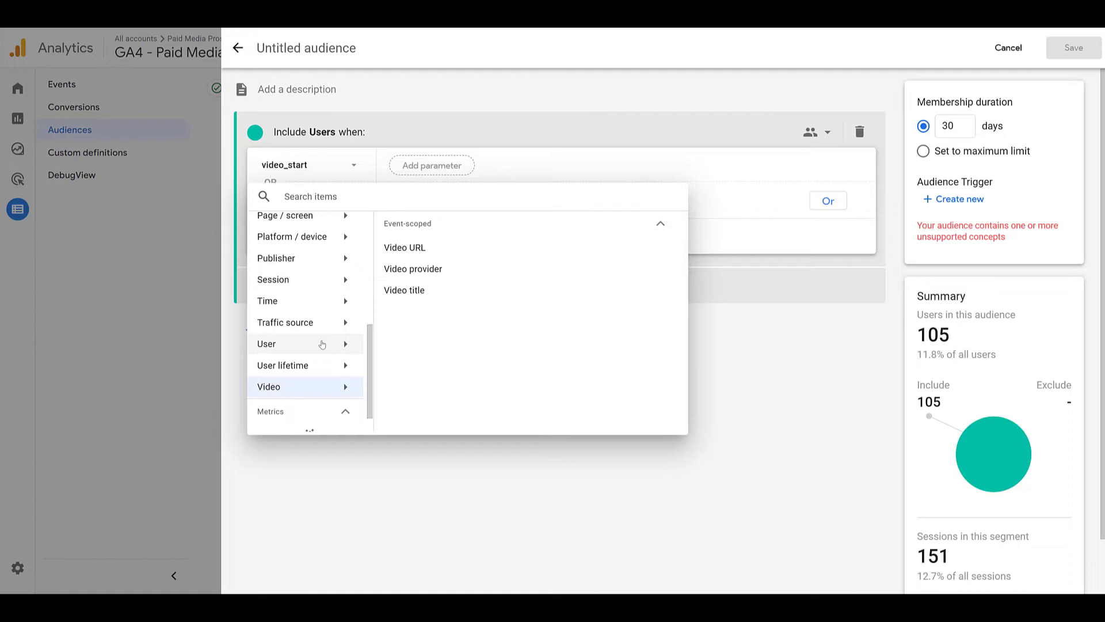
{"action": "scroll", "coordinate": [320, 346], "scroll_direction": "up", "scroll_amount": 4}
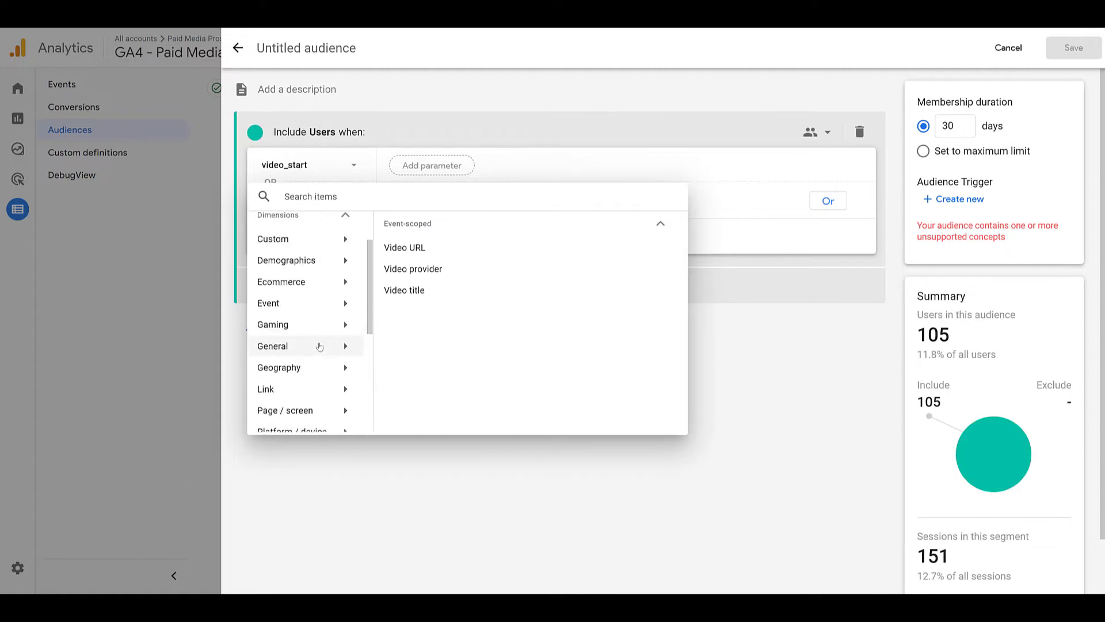
{"action": "scroll", "coordinate": [317, 348], "scroll_direction": "down", "scroll_amount": 1}
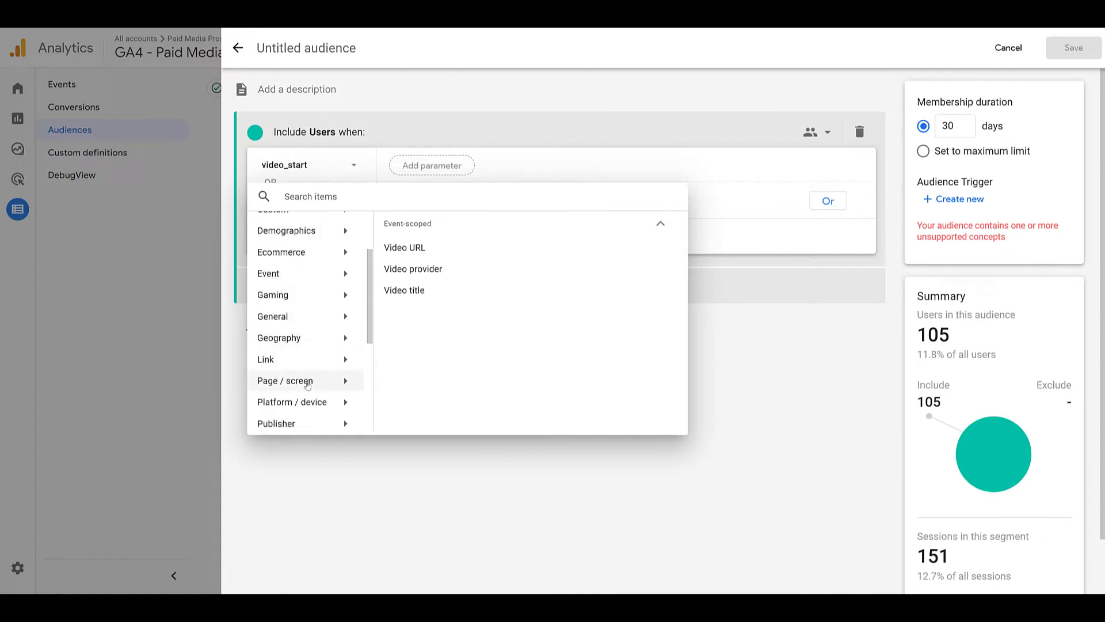
{"action": "left_click", "coordinate": [307, 383]}
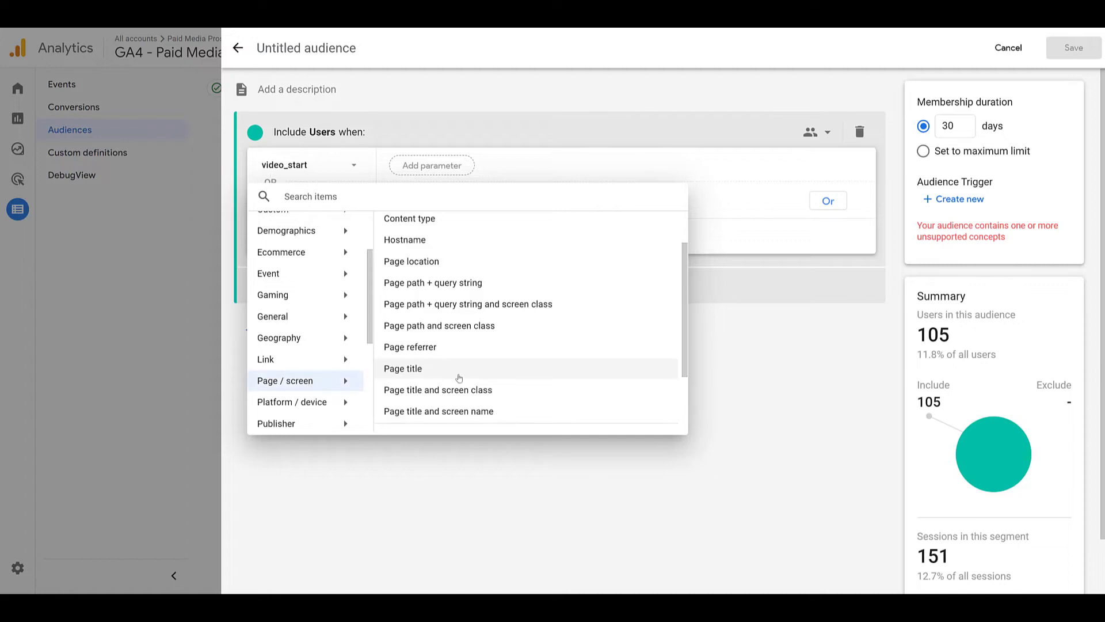
{"action": "left_click", "coordinate": [459, 372]}
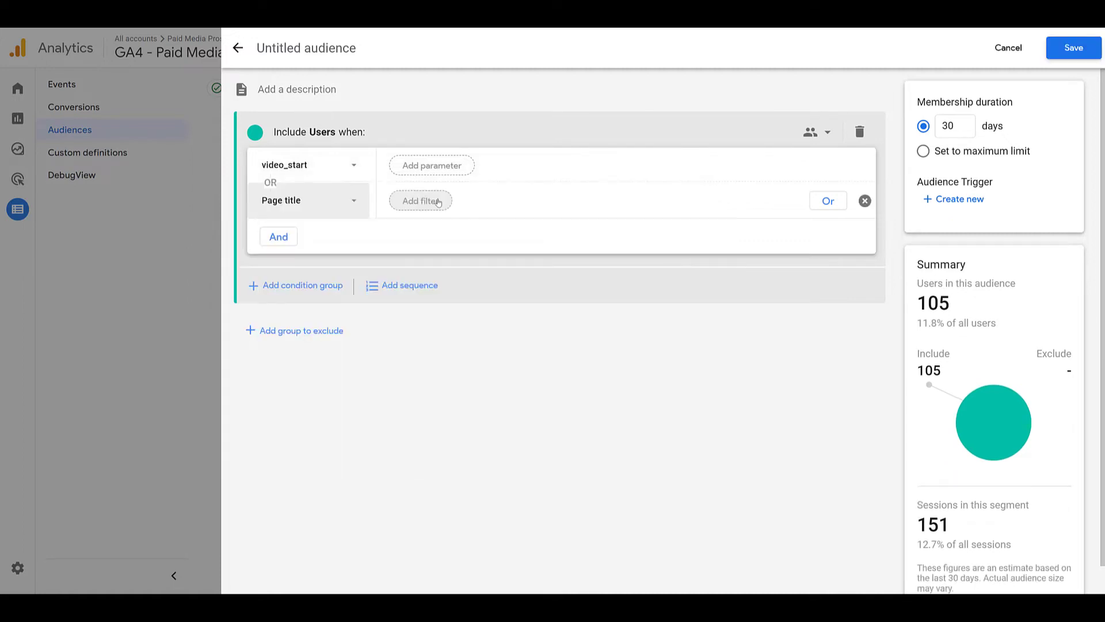
- Filter Page title to contain 'Blog - Paid Media Pros' at any point in time, then add an AND condition
{"action": "left_click", "coordinate": [438, 201]}
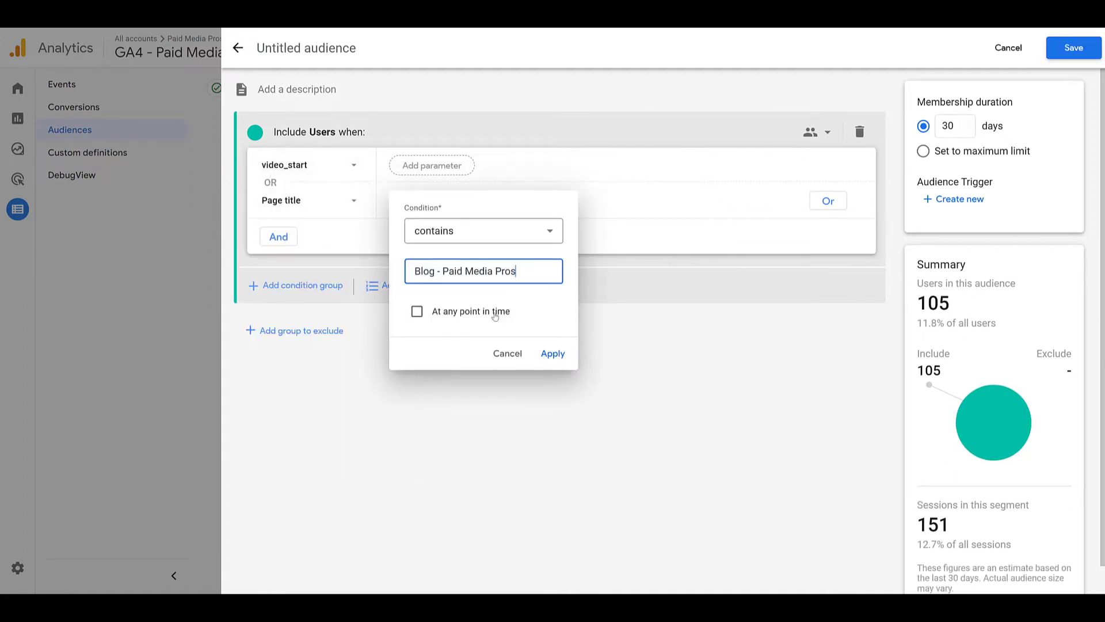
{"action": "left_click", "coordinate": [495, 316]}
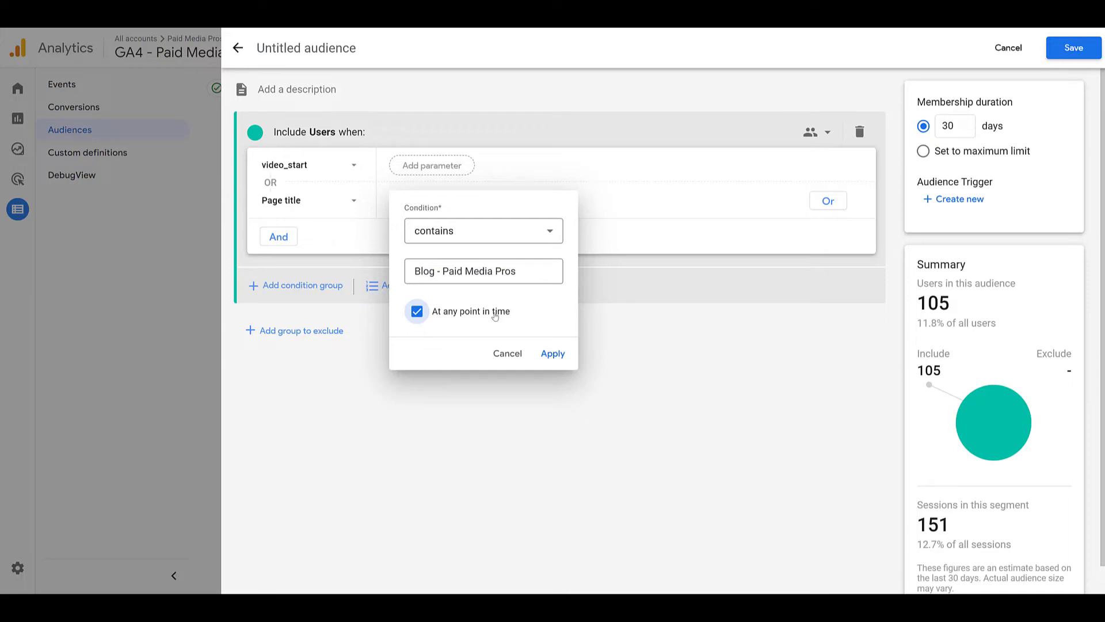
{"action": "left_click", "coordinate": [553, 353]}
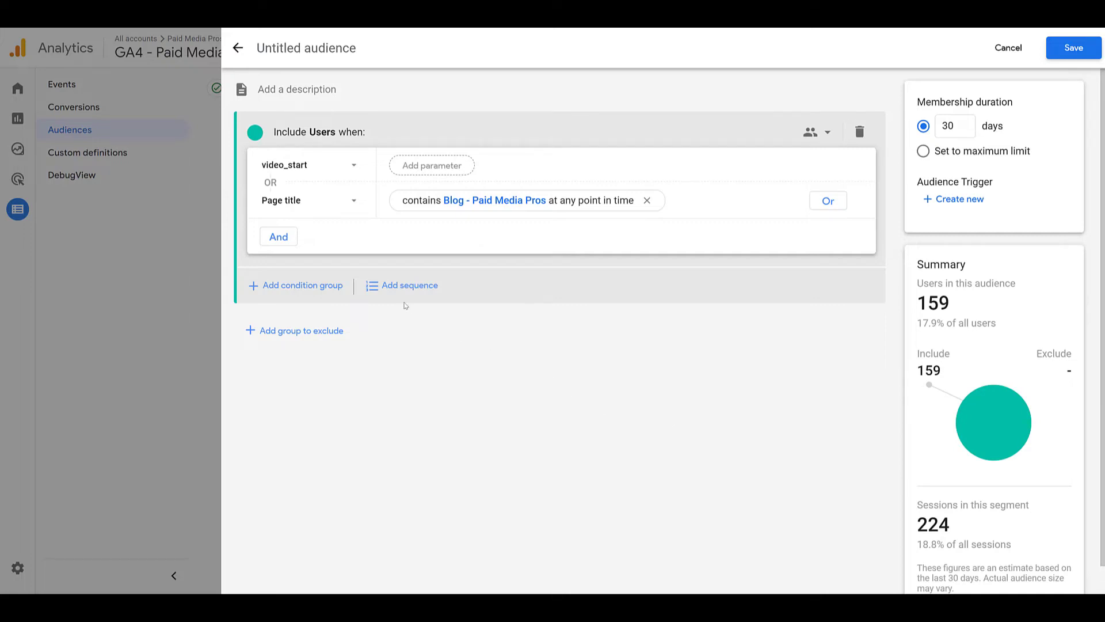
{"action": "left_click", "coordinate": [271, 236]}
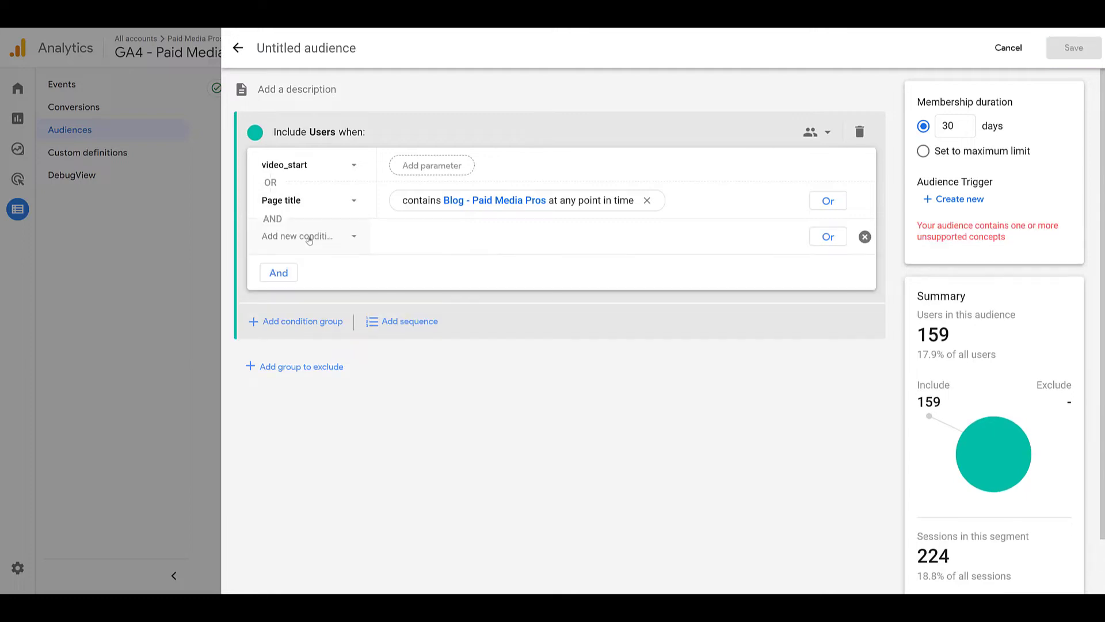
- Set Geography > Continent to contain Americas at any point in time, estimating 59 users
{"action": "left_click", "coordinate": [309, 238]}
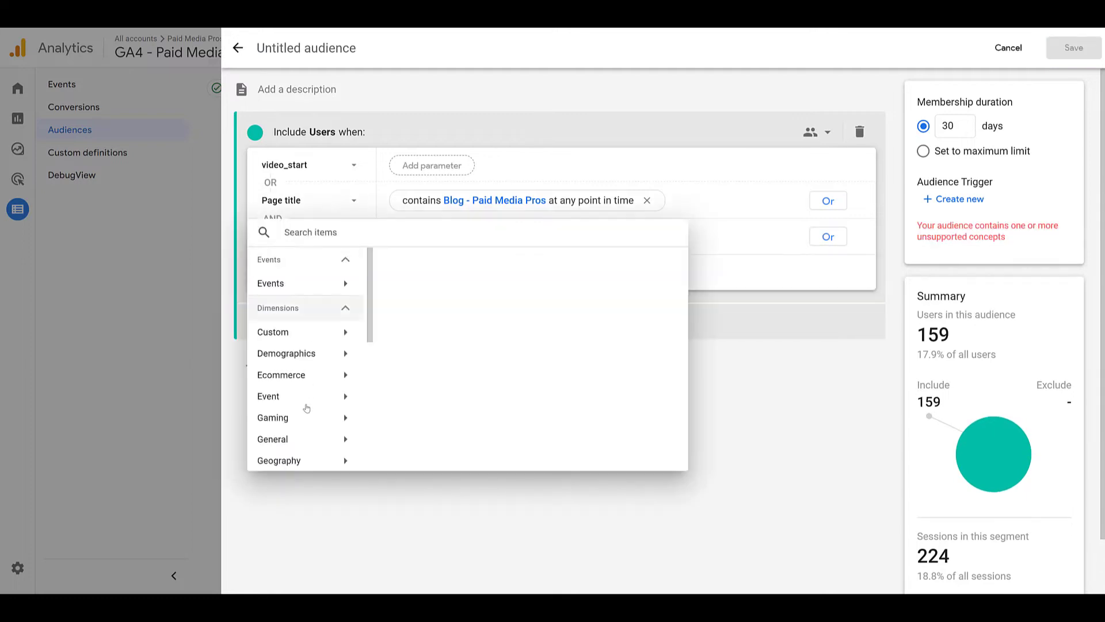
{"action": "left_click", "coordinate": [311, 461]}
{"action": "left_click", "coordinate": [410, 305]}
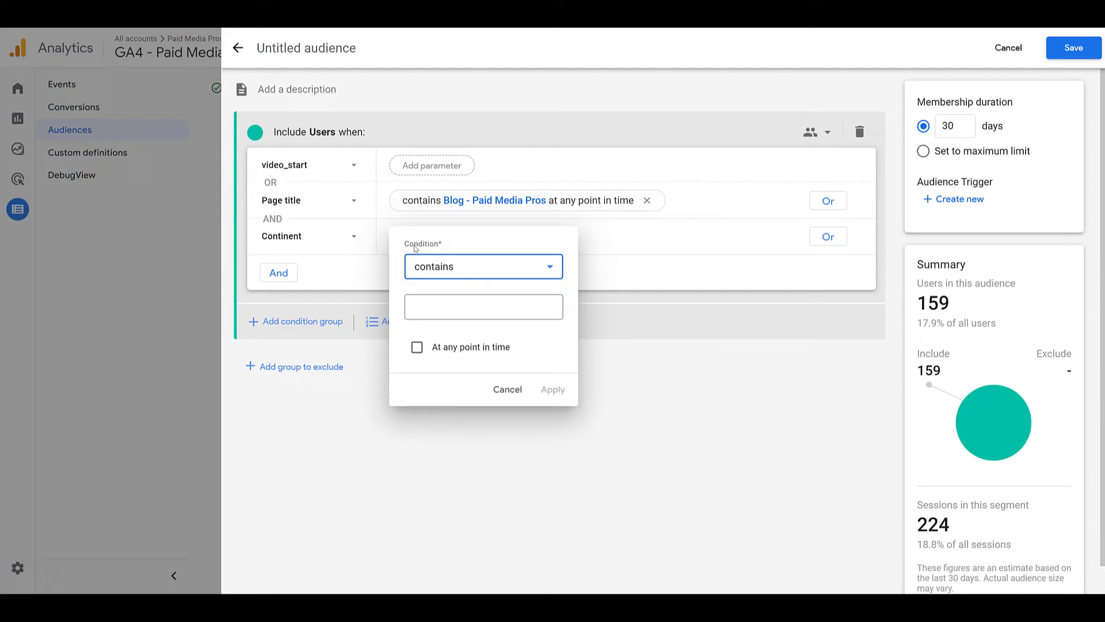
{"action": "left_click", "coordinate": [435, 306]}
{"action": "left_click", "coordinate": [452, 349]}
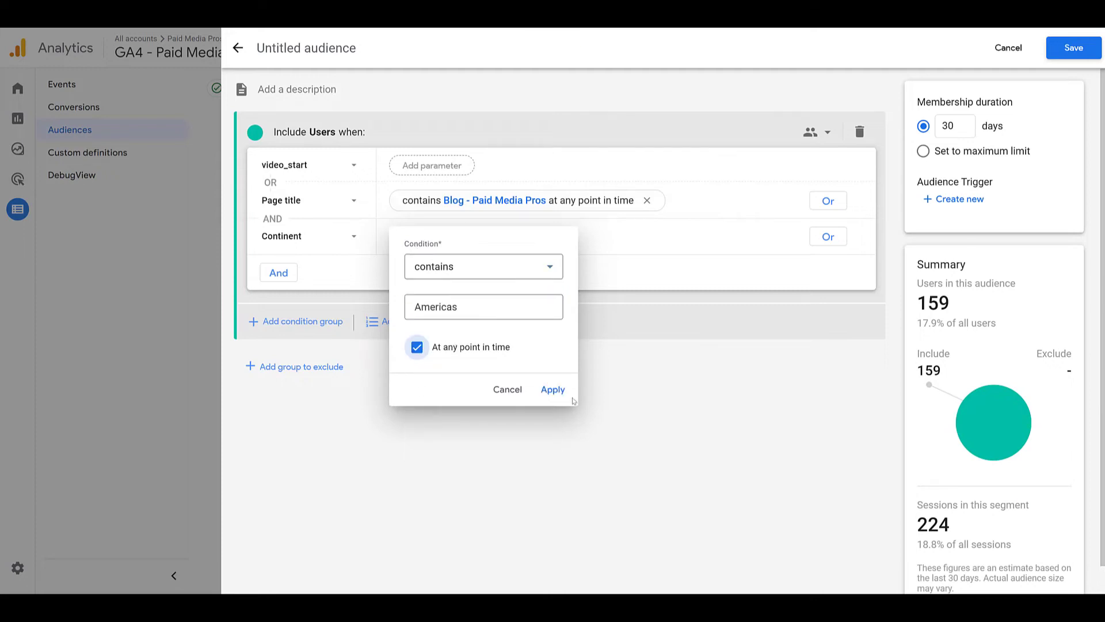
{"action": "left_click", "coordinate": [554, 389]}
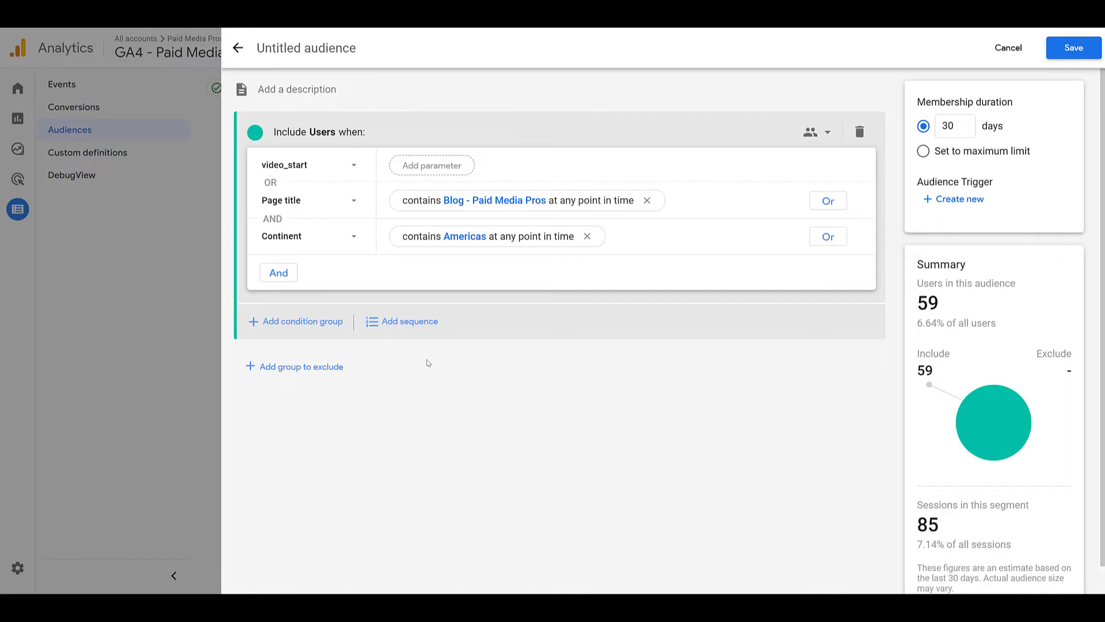
{"action": "left_click", "coordinate": [422, 324]}
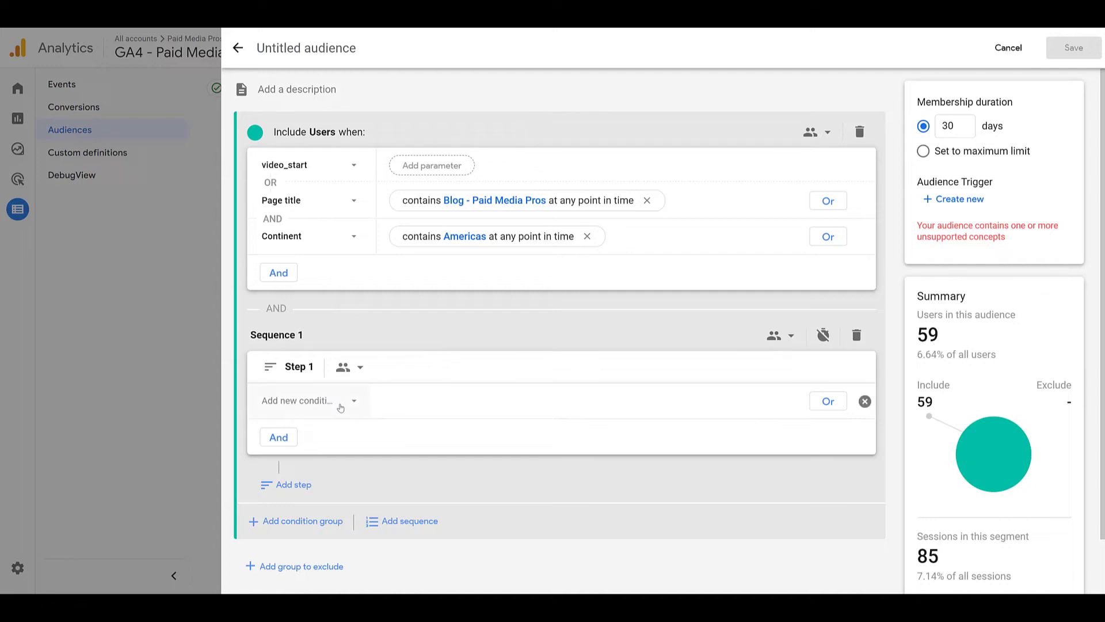
{"action": "left_click", "coordinate": [410, 521]}
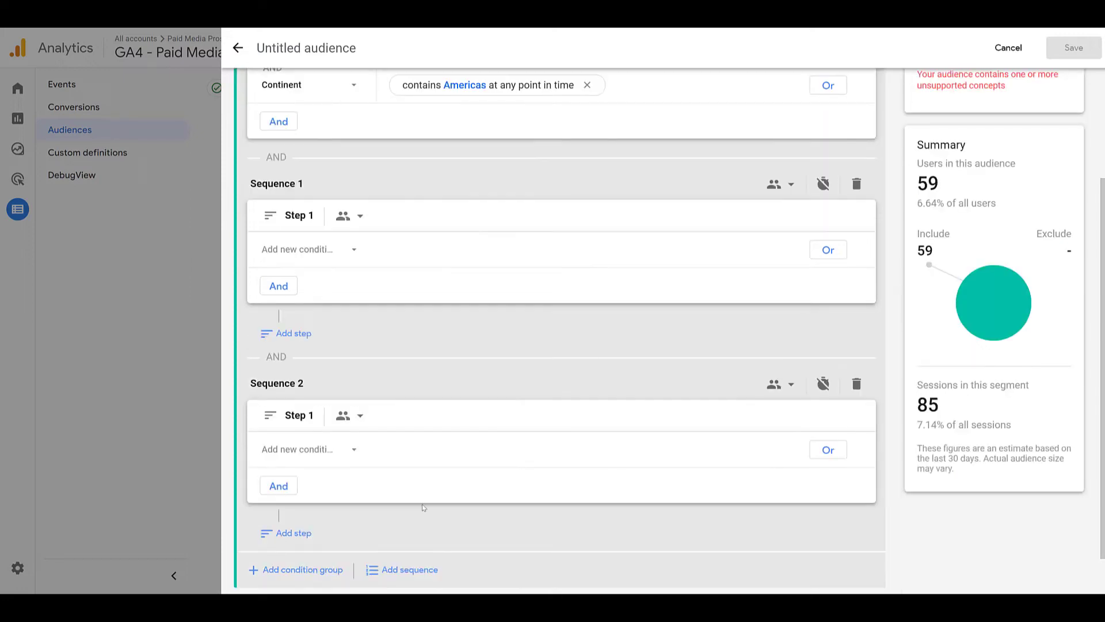
{"action": "left_click", "coordinate": [823, 391]}
{"action": "left_click", "coordinate": [964, 389]}
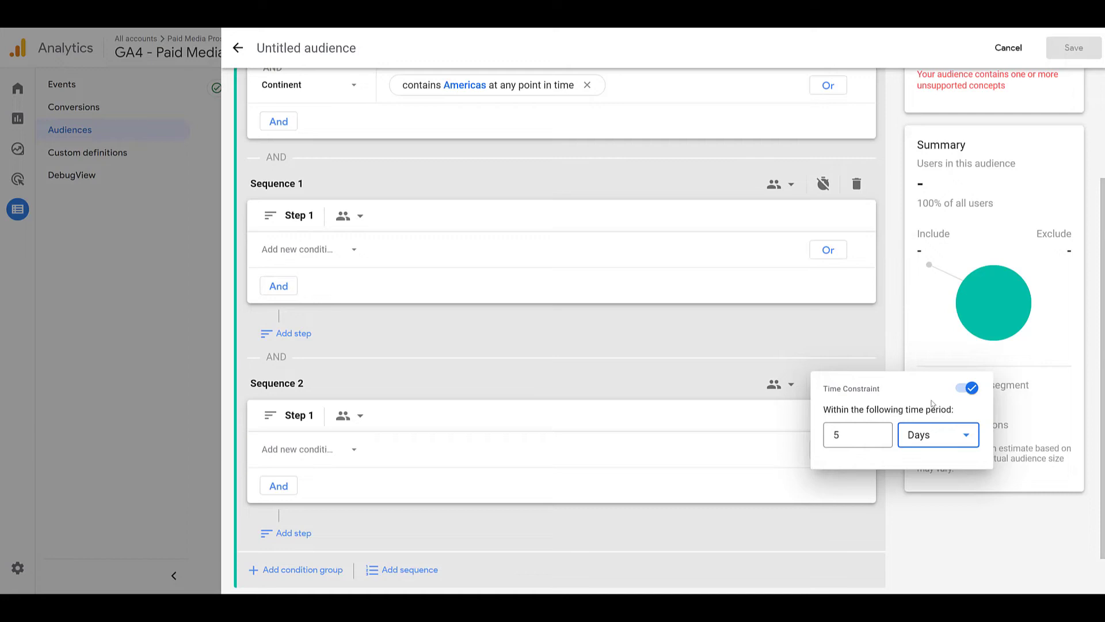
{"action": "left_click", "coordinate": [857, 383]}
- Delete Sequence 1, add an exclude group, and remove the empty extra conditions
{"action": "left_click", "coordinate": [856, 275]}
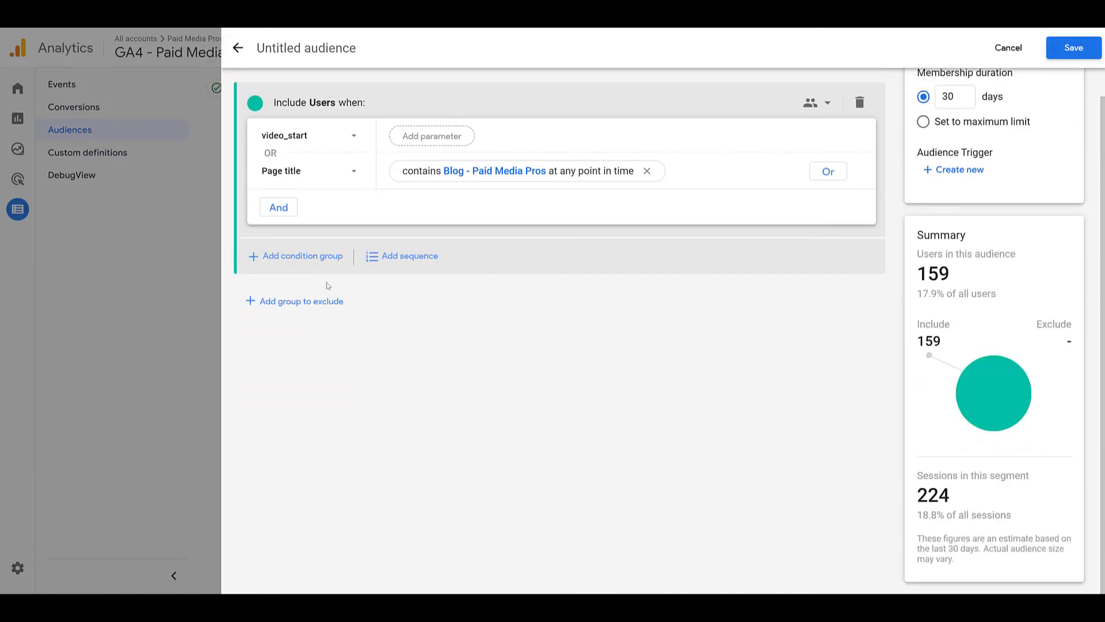
{"action": "left_click", "coordinate": [303, 256]}
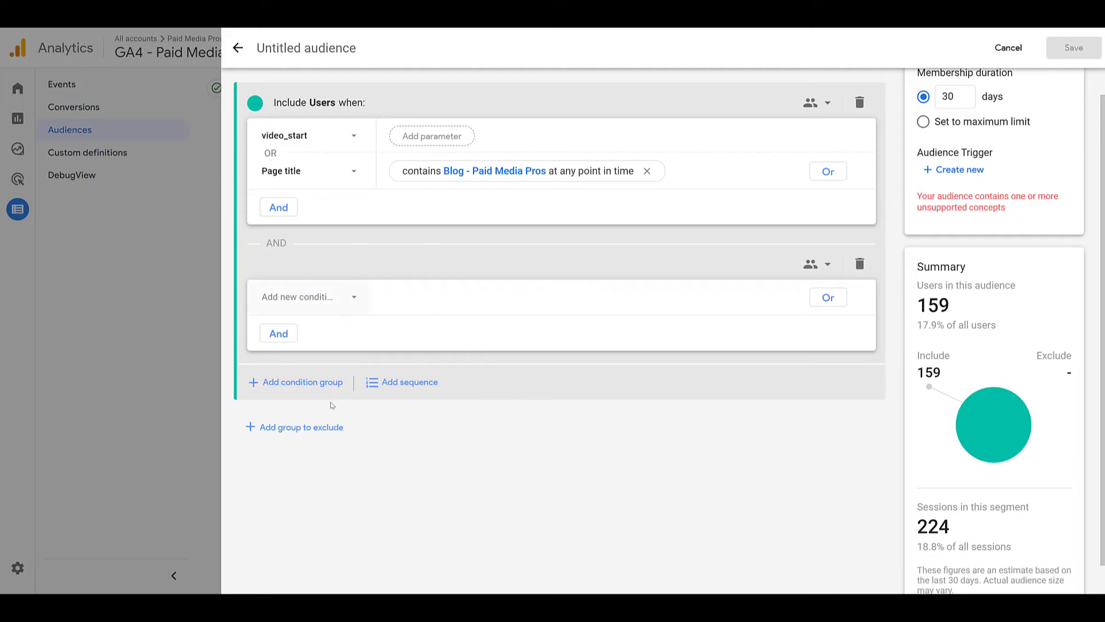
{"action": "left_click", "coordinate": [310, 428]}
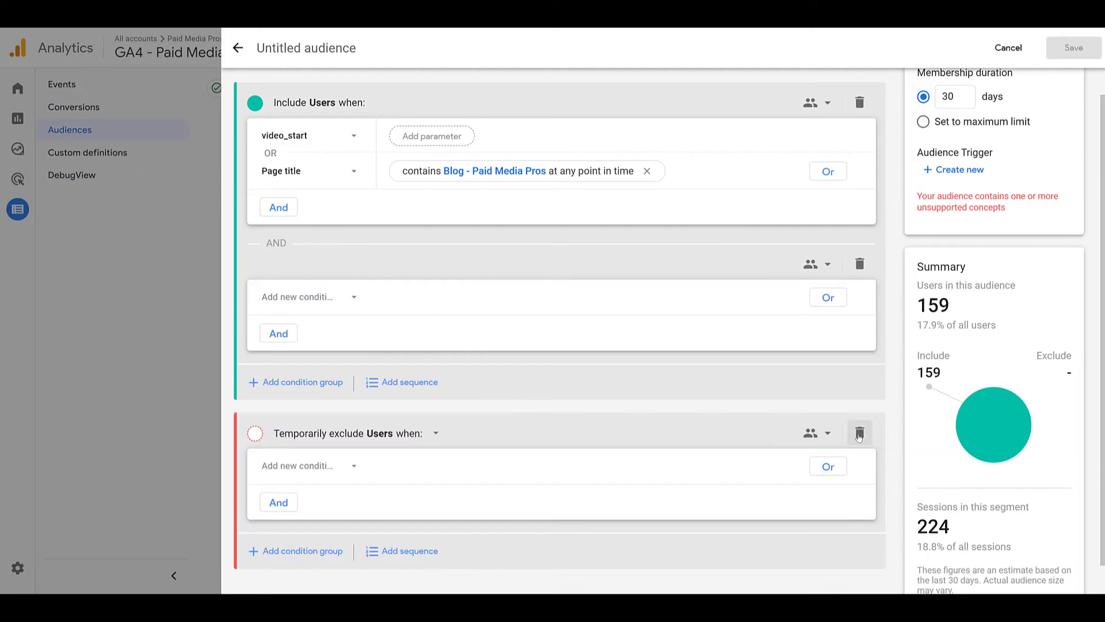
{"action": "left_click", "coordinate": [859, 435]}
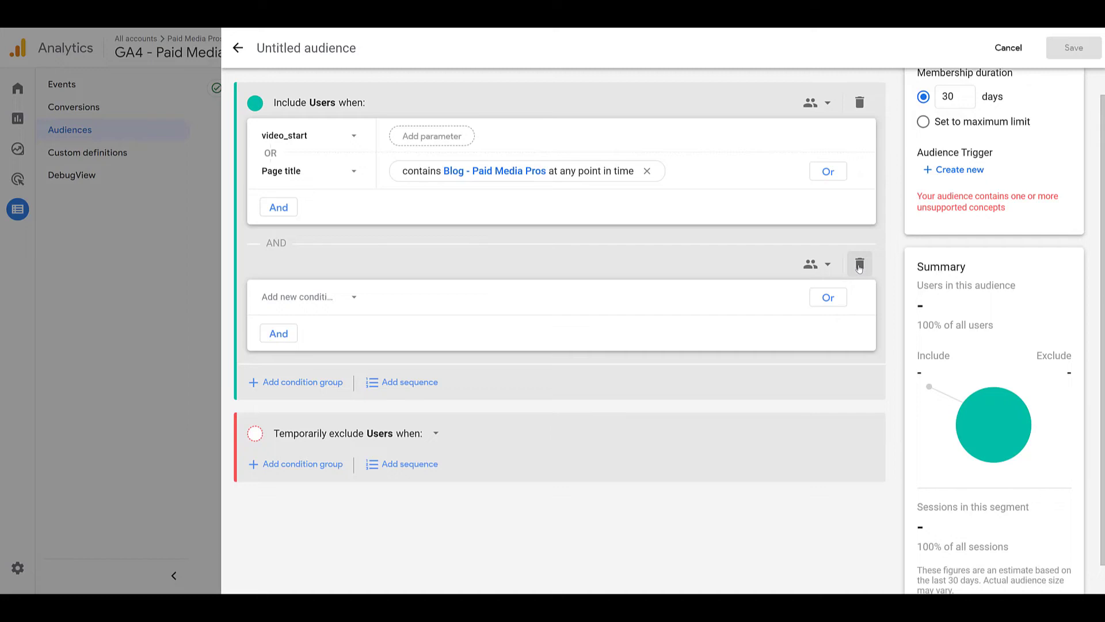
{"action": "left_click", "coordinate": [859, 264]}
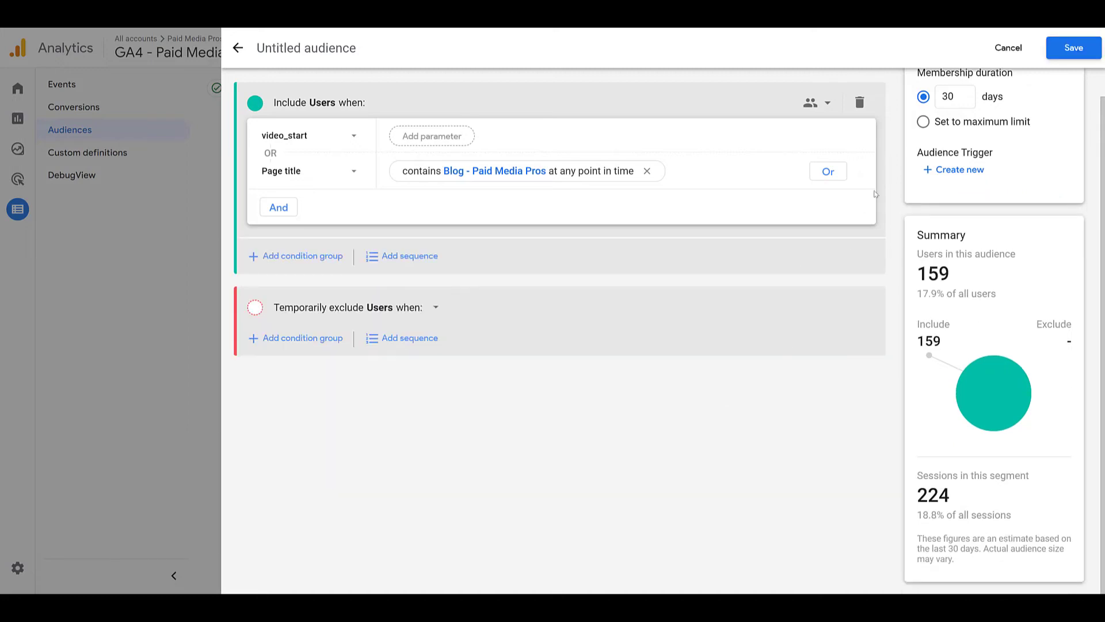
- Add an audience trigger logging content_engagement that also fires whenever audience membership refreshes
{"action": "left_click", "coordinate": [950, 175]}
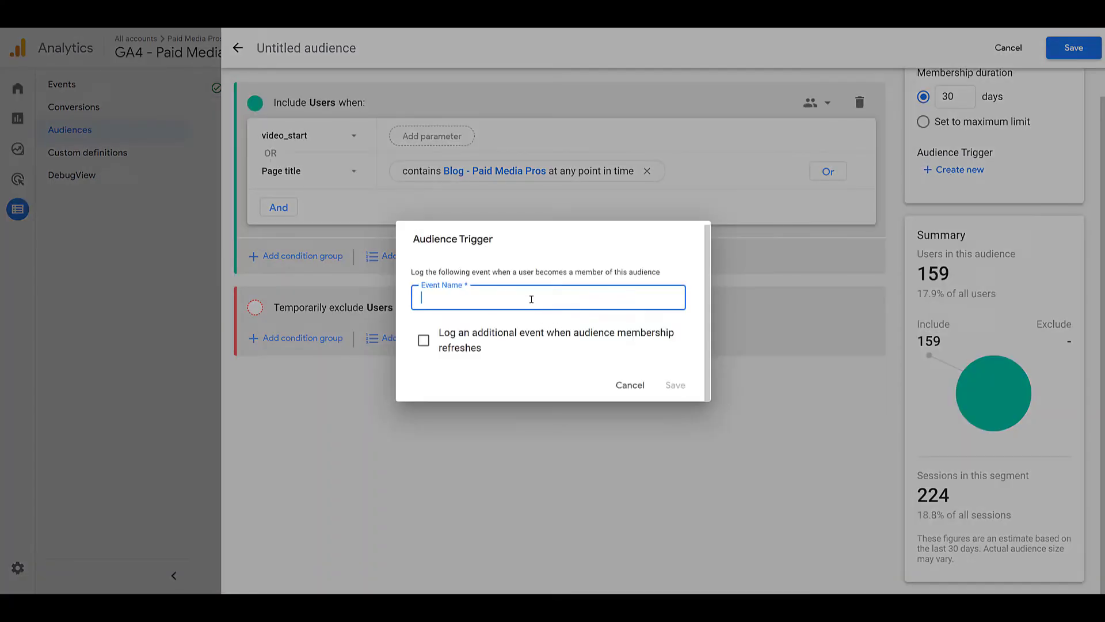
{"action": "type", "text": "content_engagement"}
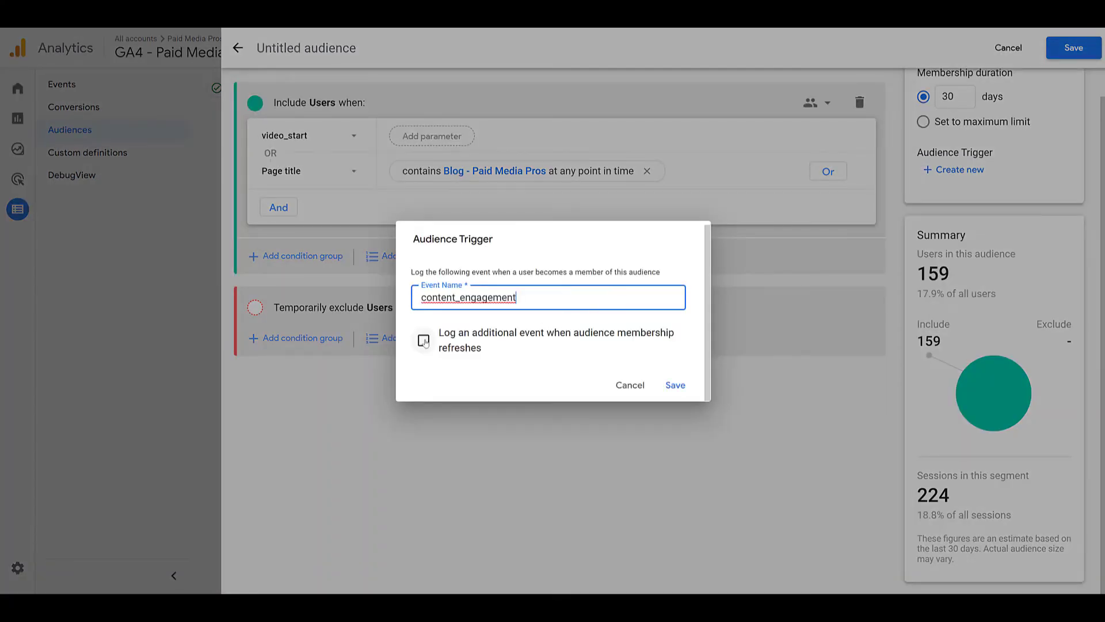
{"action": "left_click", "coordinate": [424, 342]}
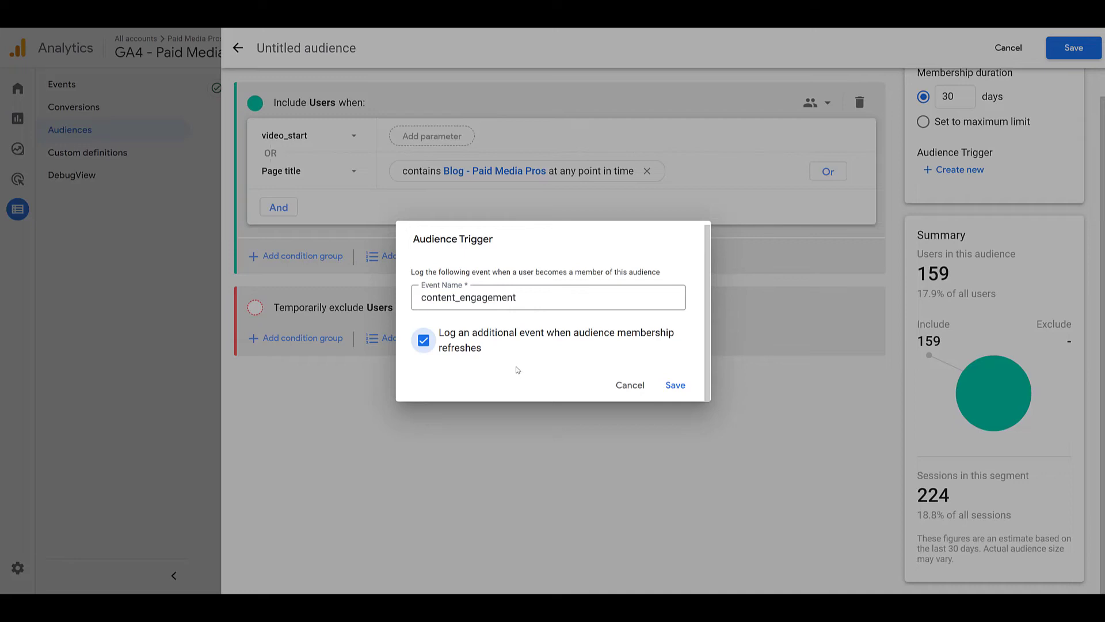
{"action": "left_click", "coordinate": [677, 386]}
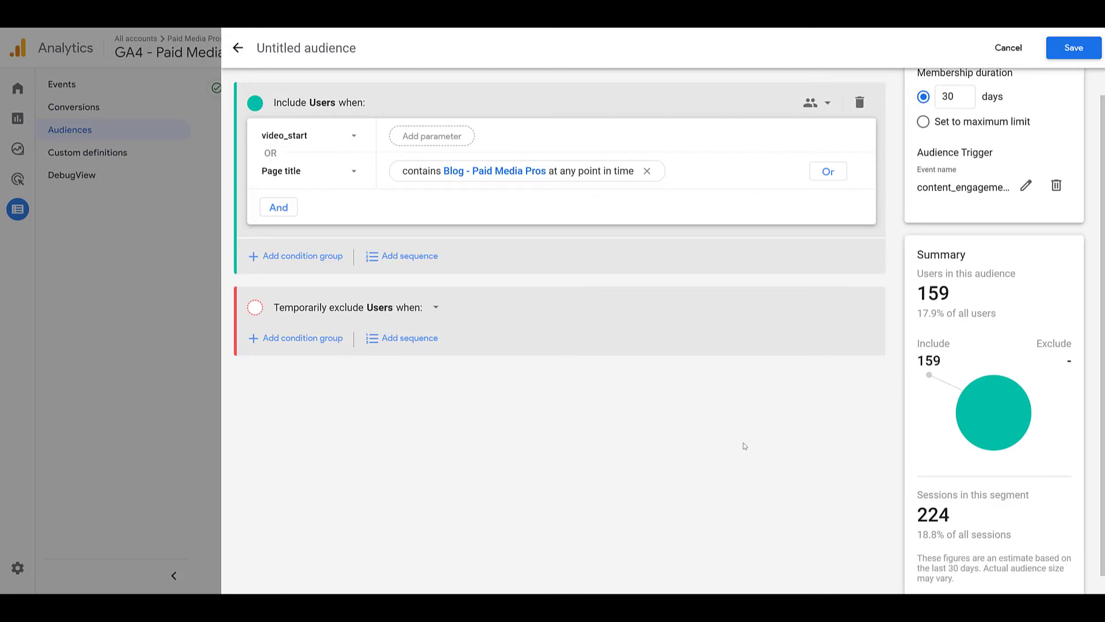
- Rename the untitled audience to 'Content Engagement - 30 Days' and save it
{"action": "left_click", "coordinate": [313, 47]}
{"action": "type", "text": "Content Engagement - 30 Days"}
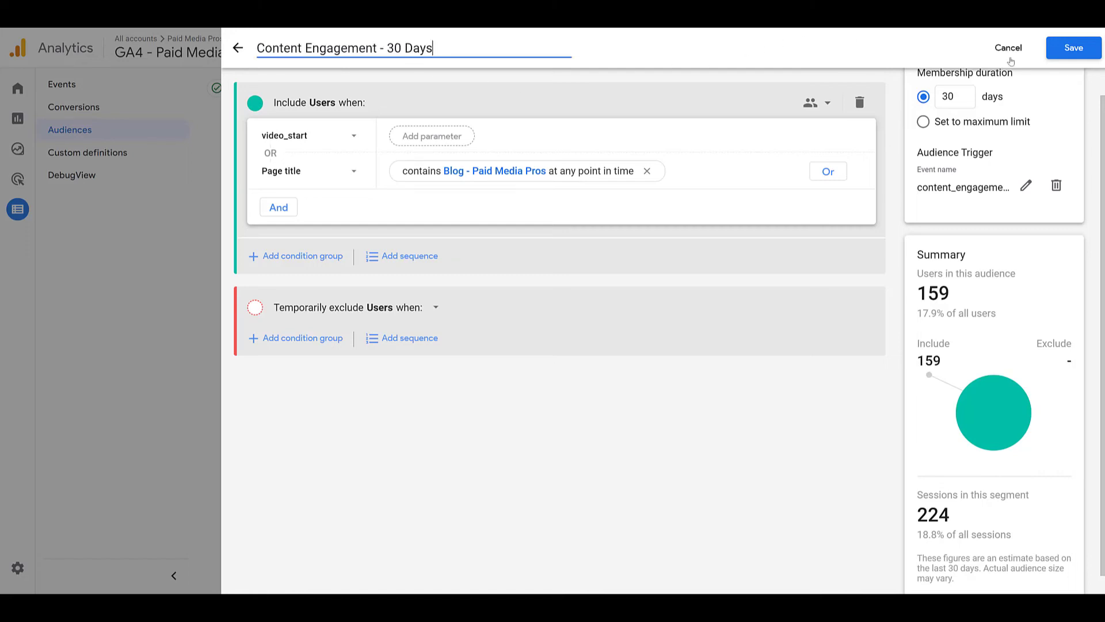
{"action": "left_click", "coordinate": [1074, 48]}
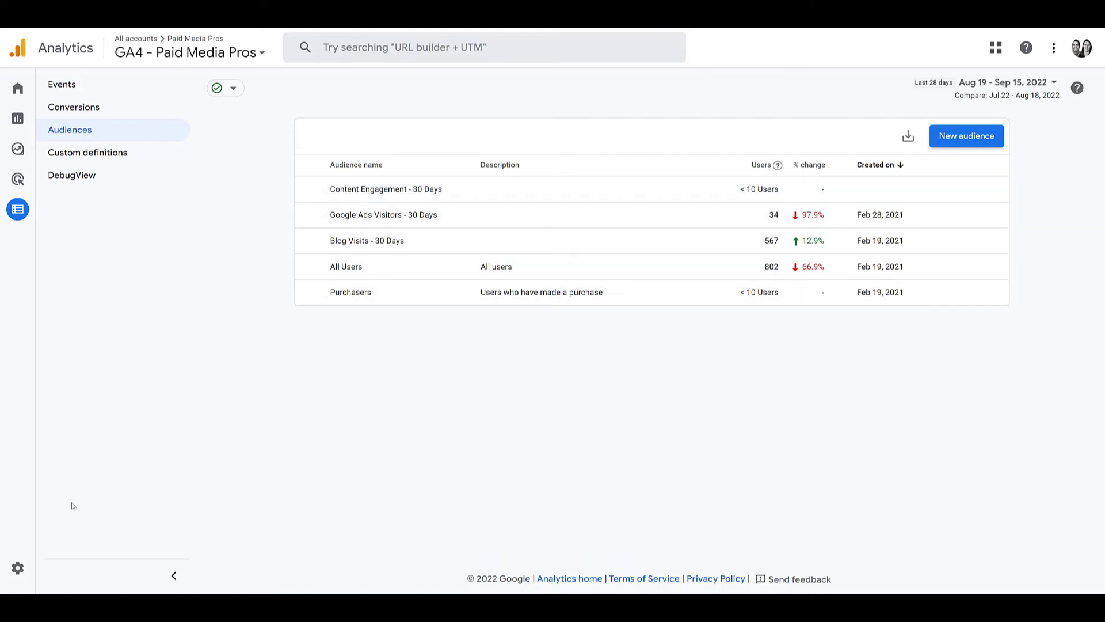
- Check the property's Google Ads Links in Admin and begin choosing Google Ads accounts to link
{"action": "mouse_move", "coordinate": [18, 571]}
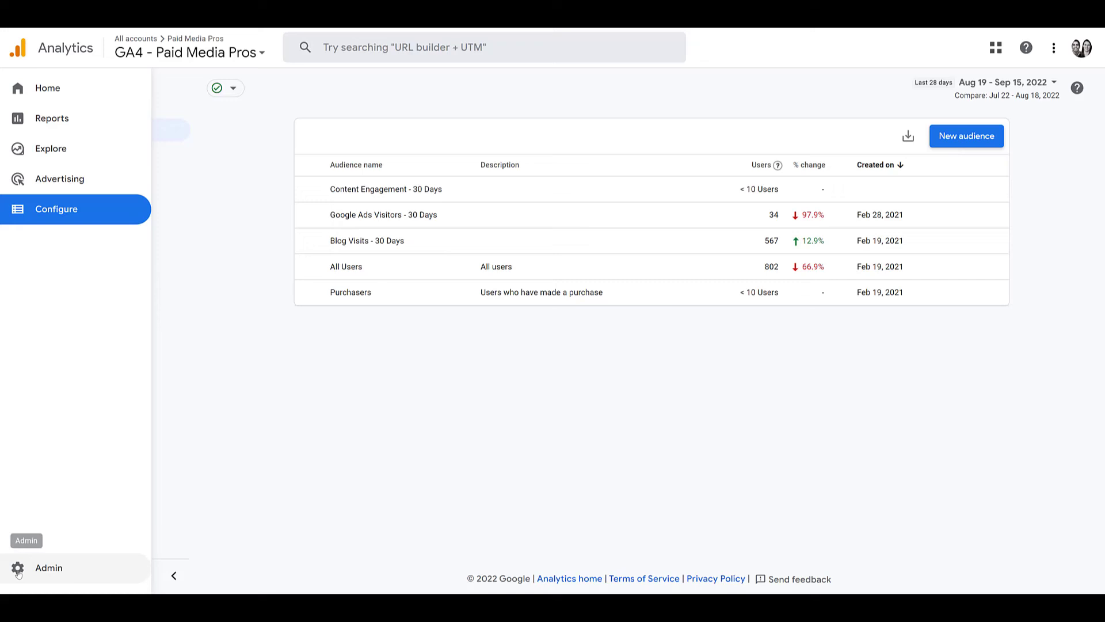
{"action": "left_click", "coordinate": [67, 577]}
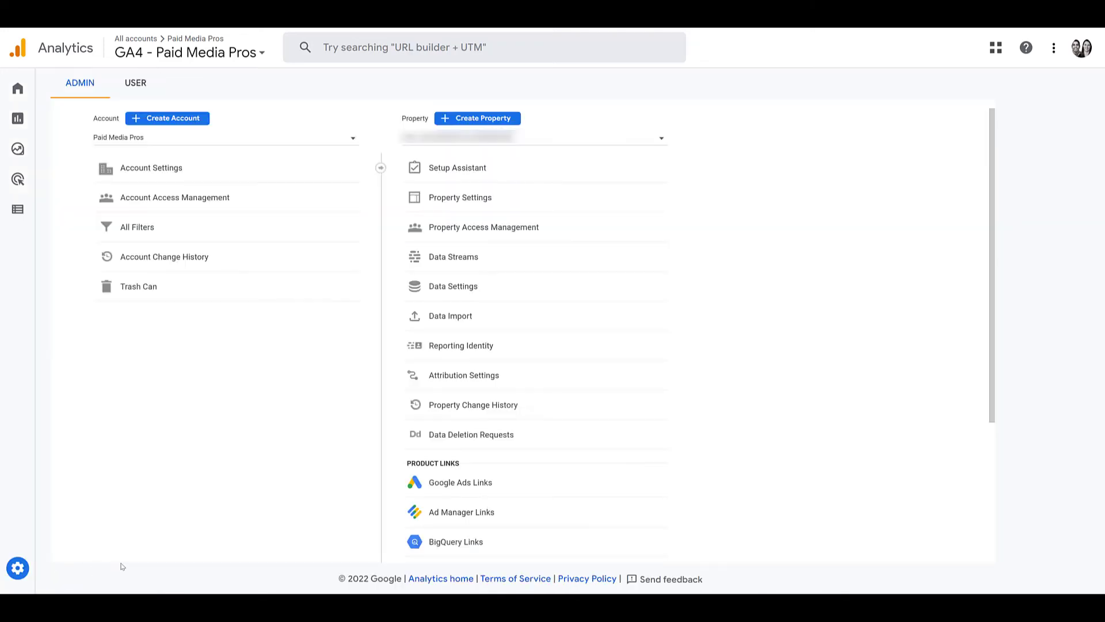
{"action": "left_click", "coordinate": [504, 488]}
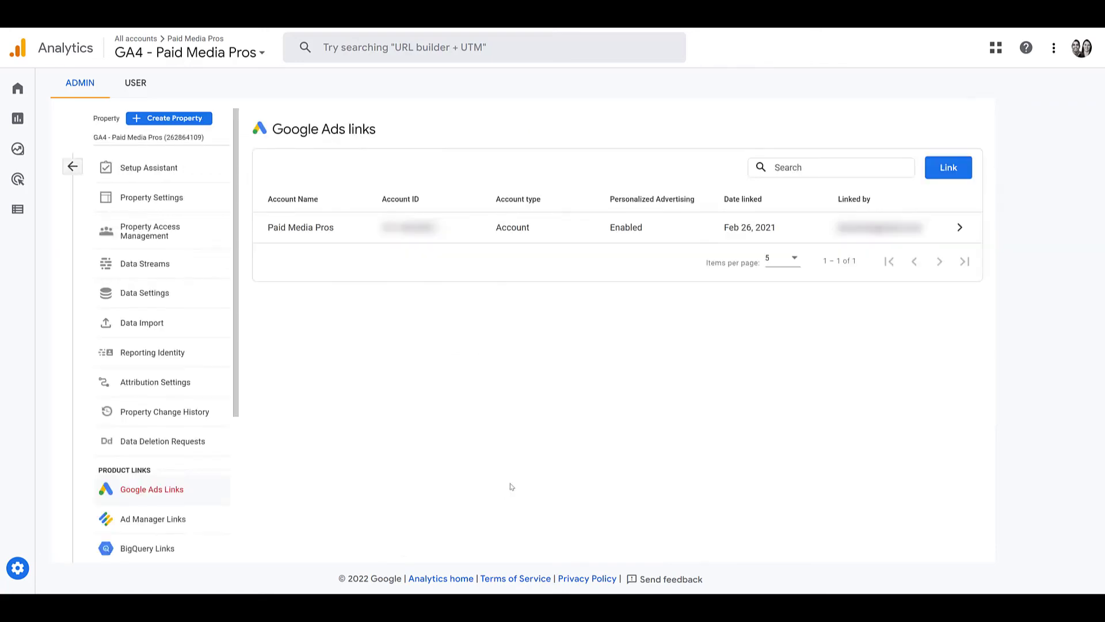
{"action": "left_click", "coordinate": [949, 177]}
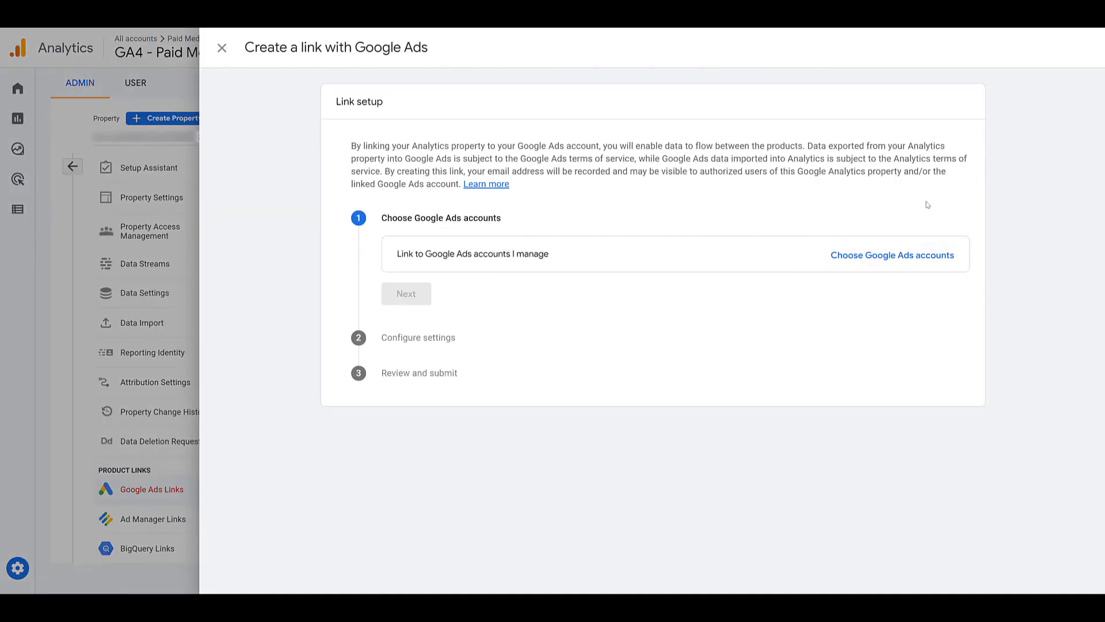
{"action": "left_click", "coordinate": [896, 264]}
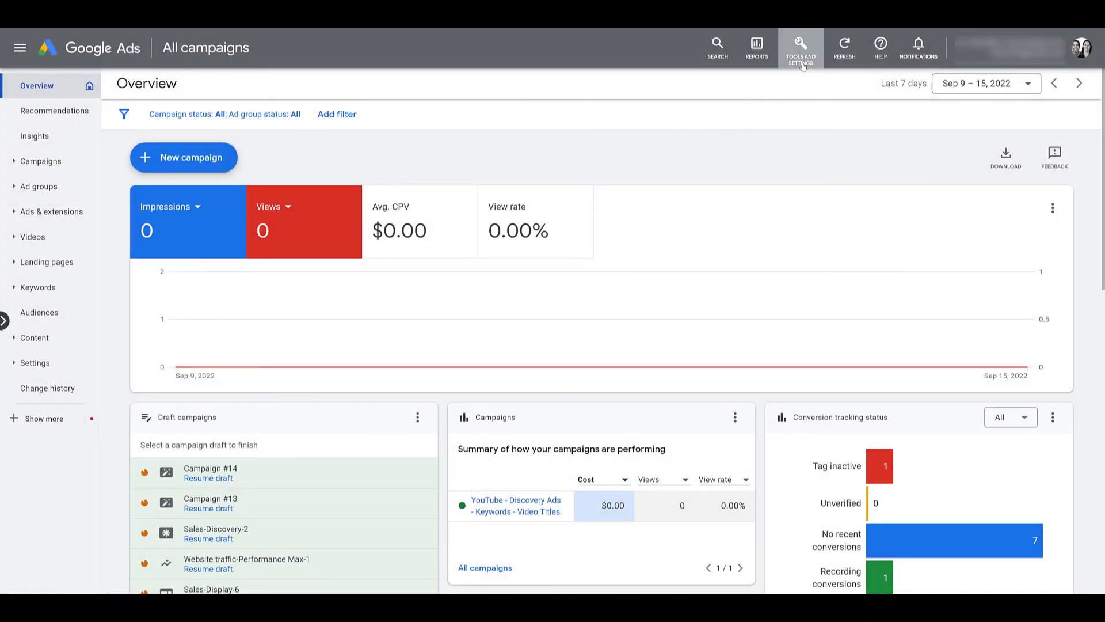
- Go to Linked accounts in Google Ads and view the Google Analytics (GA4) & Firebase link details
{"action": "left_click", "coordinate": [801, 52]}
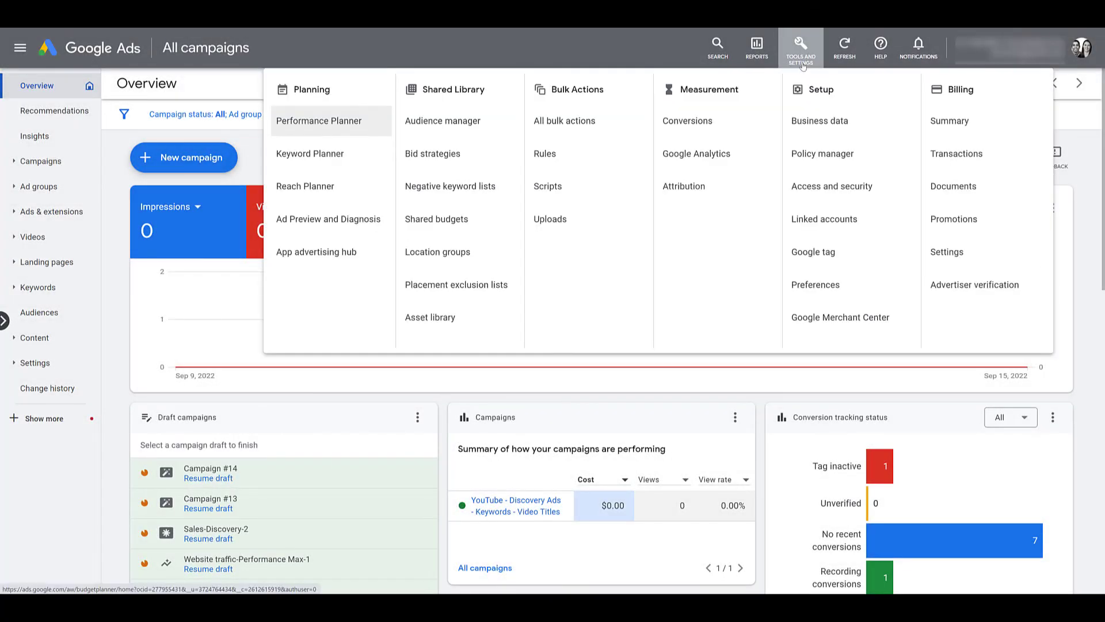
{"action": "left_click", "coordinate": [829, 219]}
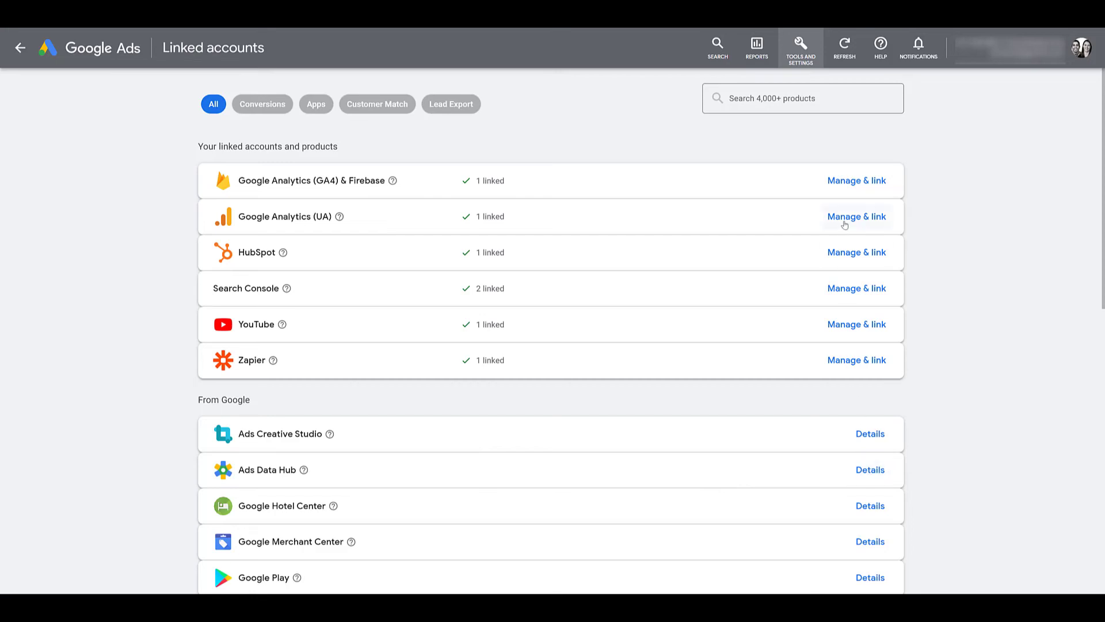
{"action": "left_click", "coordinate": [848, 182]}
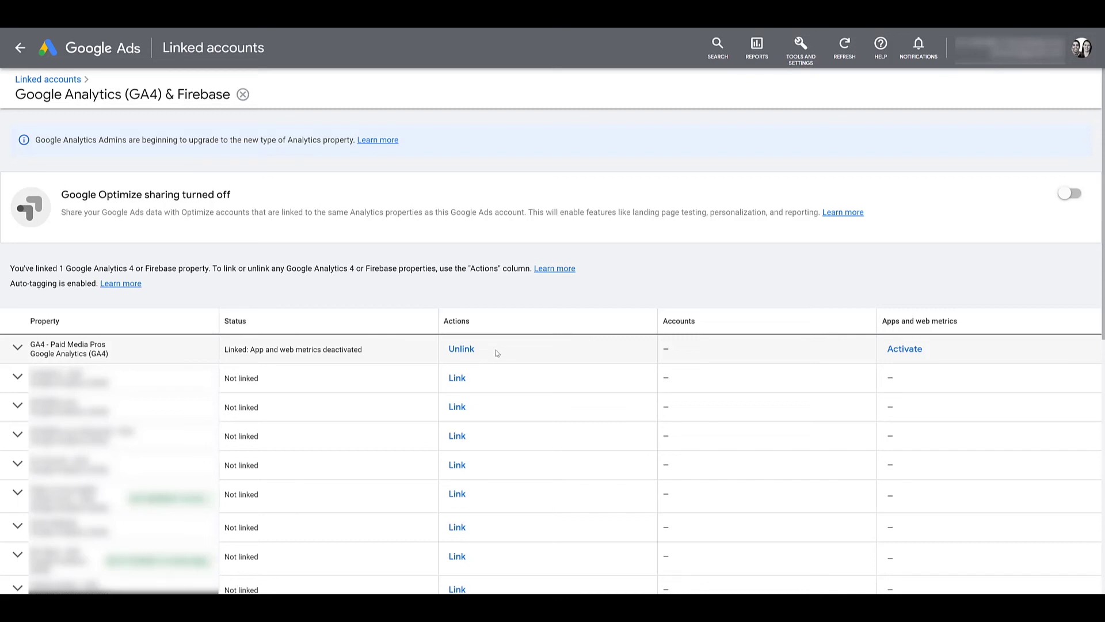
{"action": "left_click", "coordinate": [793, 55]}
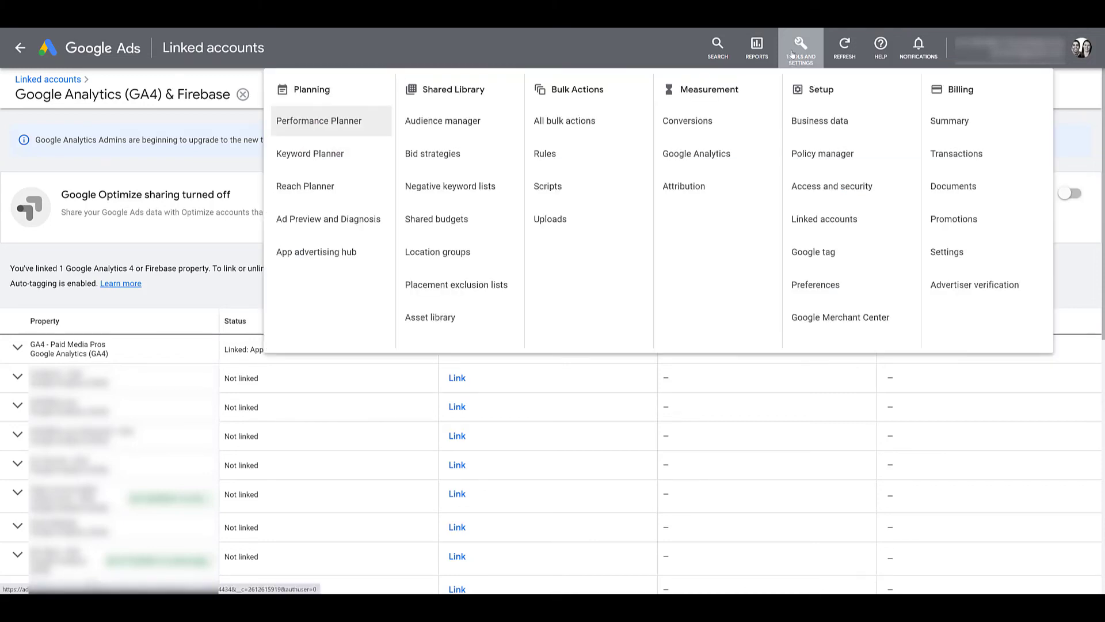
- In Audience manager, filter data segments by source to Google Analytics (GA4) and Firebase
{"action": "left_click", "coordinate": [476, 131]}
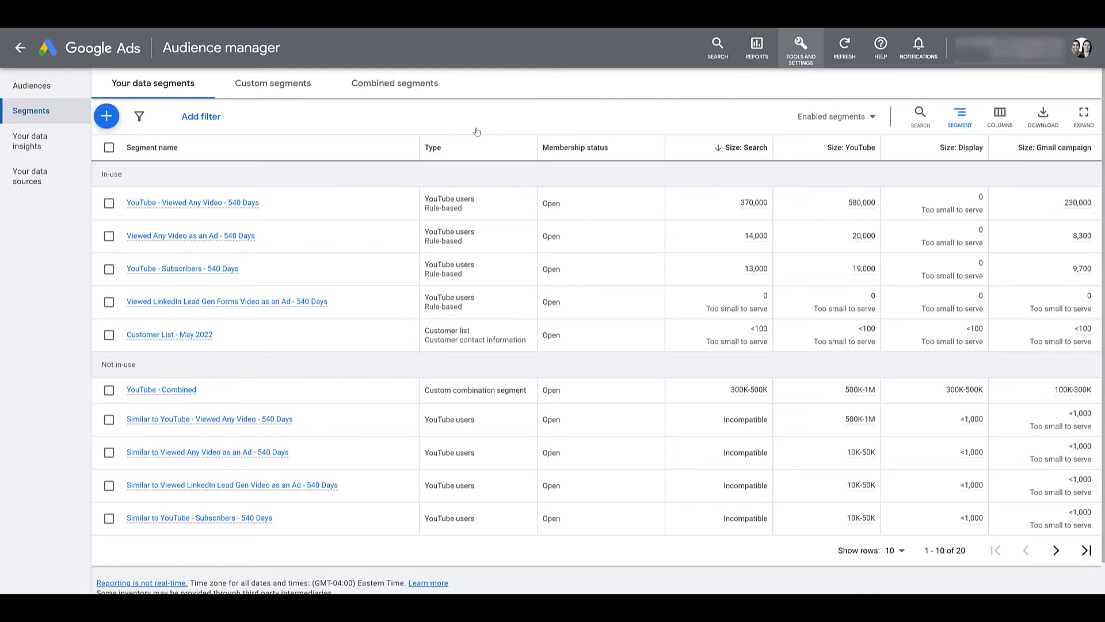
{"action": "left_click", "coordinate": [201, 118]}
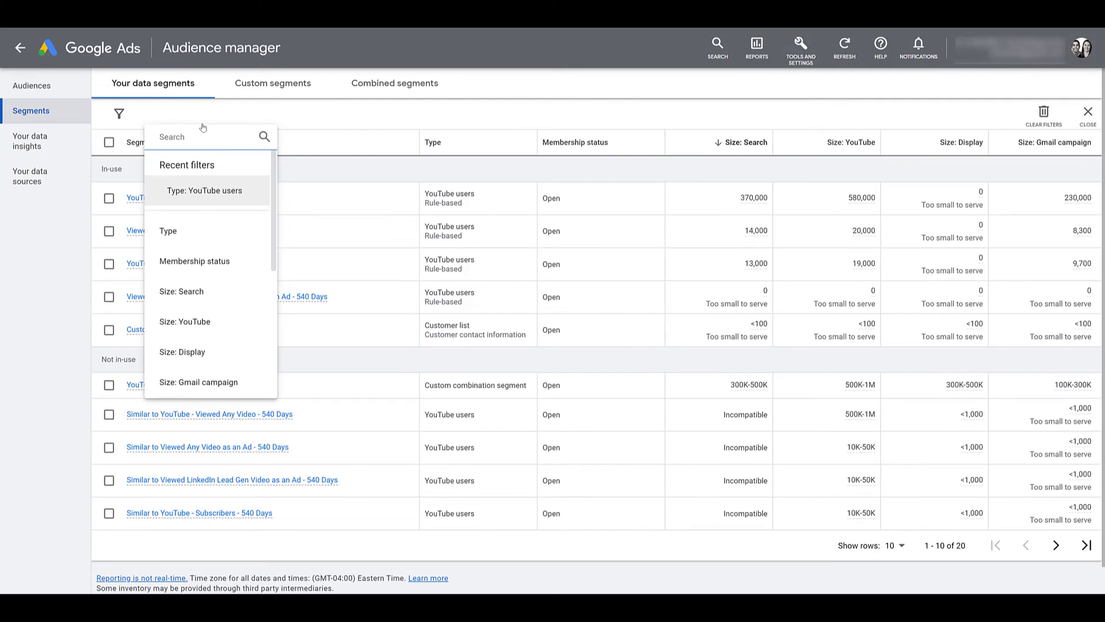
{"action": "type", "text": "source"}
{"action": "left_click", "coordinate": [211, 179]}
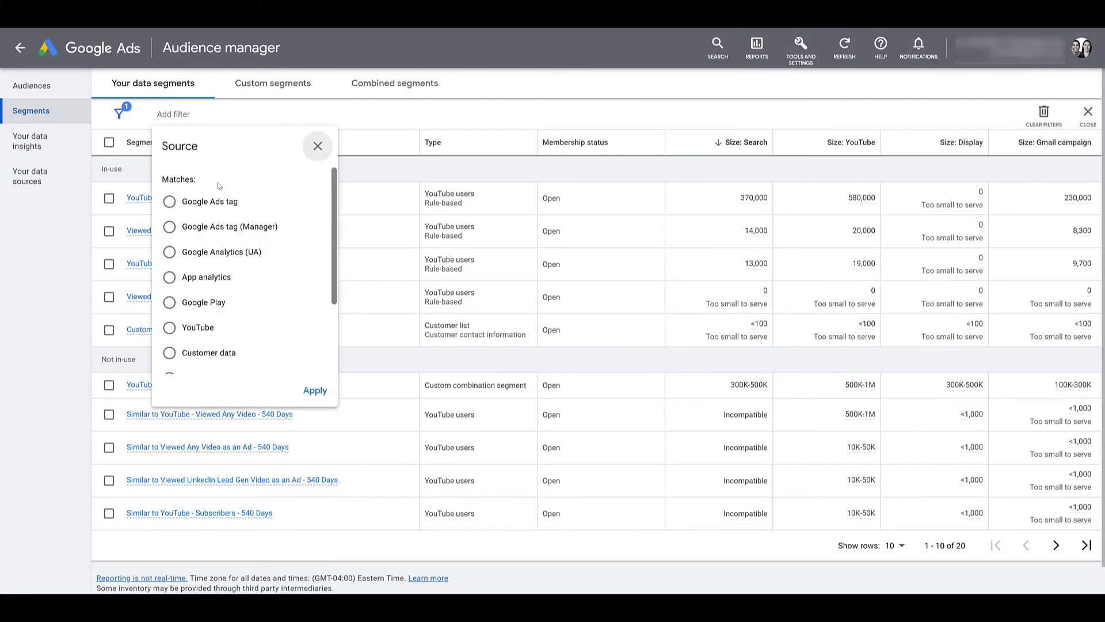
{"action": "scroll", "coordinate": [235, 305], "scroll_direction": "down", "scroll_amount": 3}
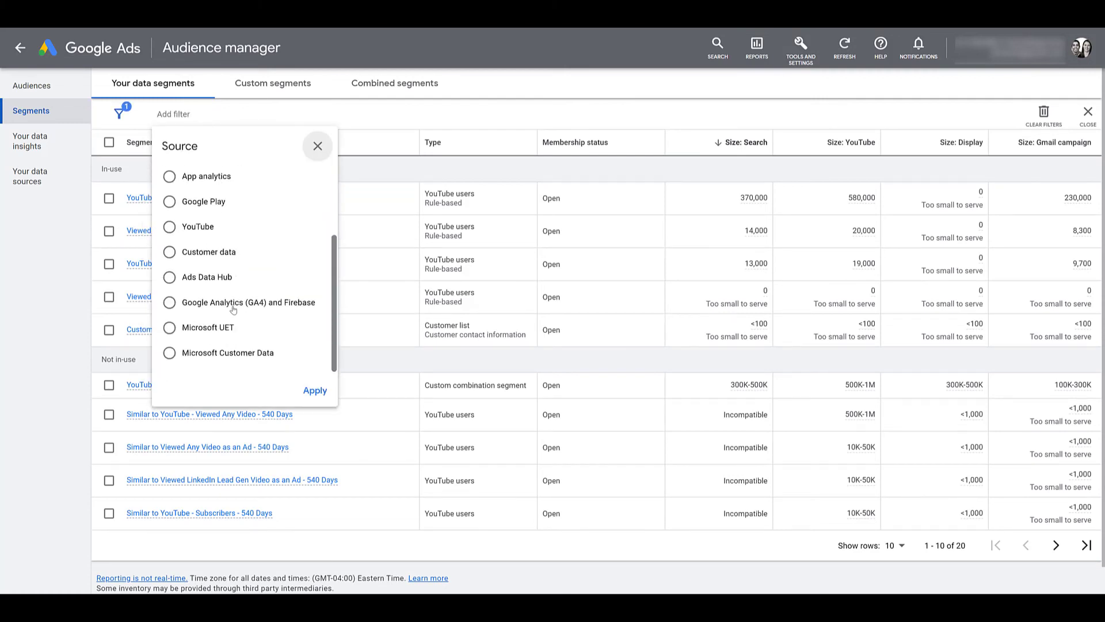
{"action": "left_click", "coordinate": [233, 309]}
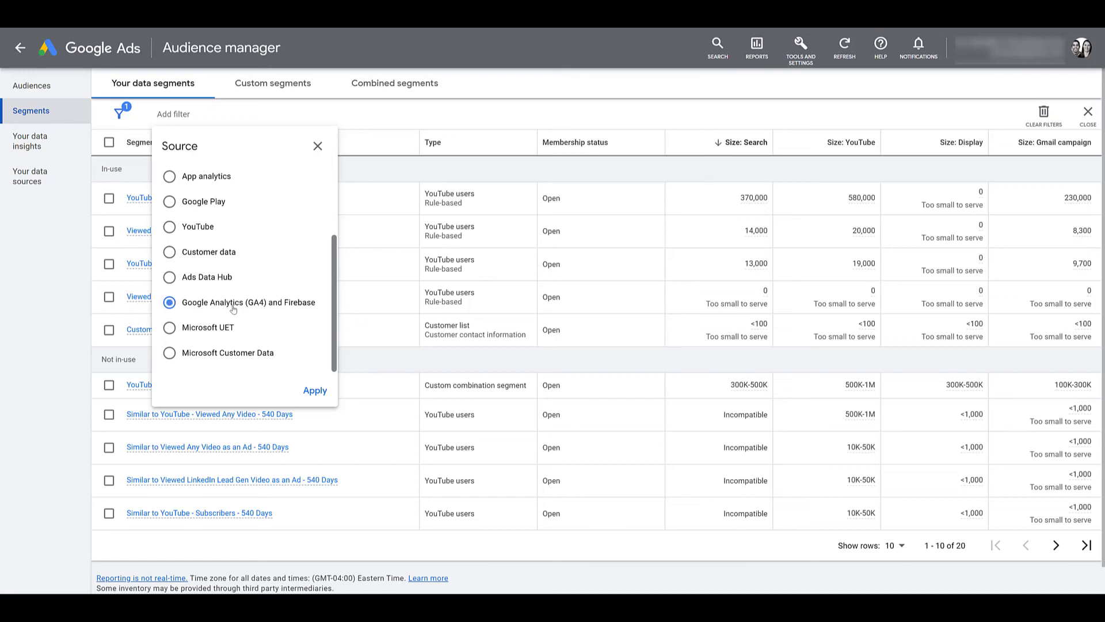
{"action": "left_click", "coordinate": [314, 390]}
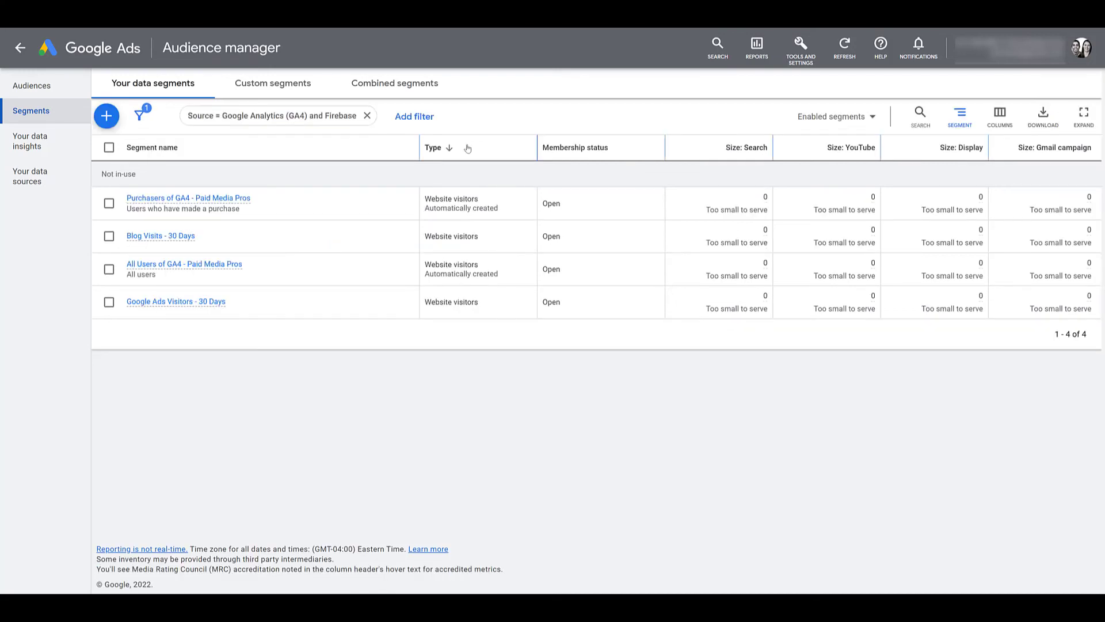